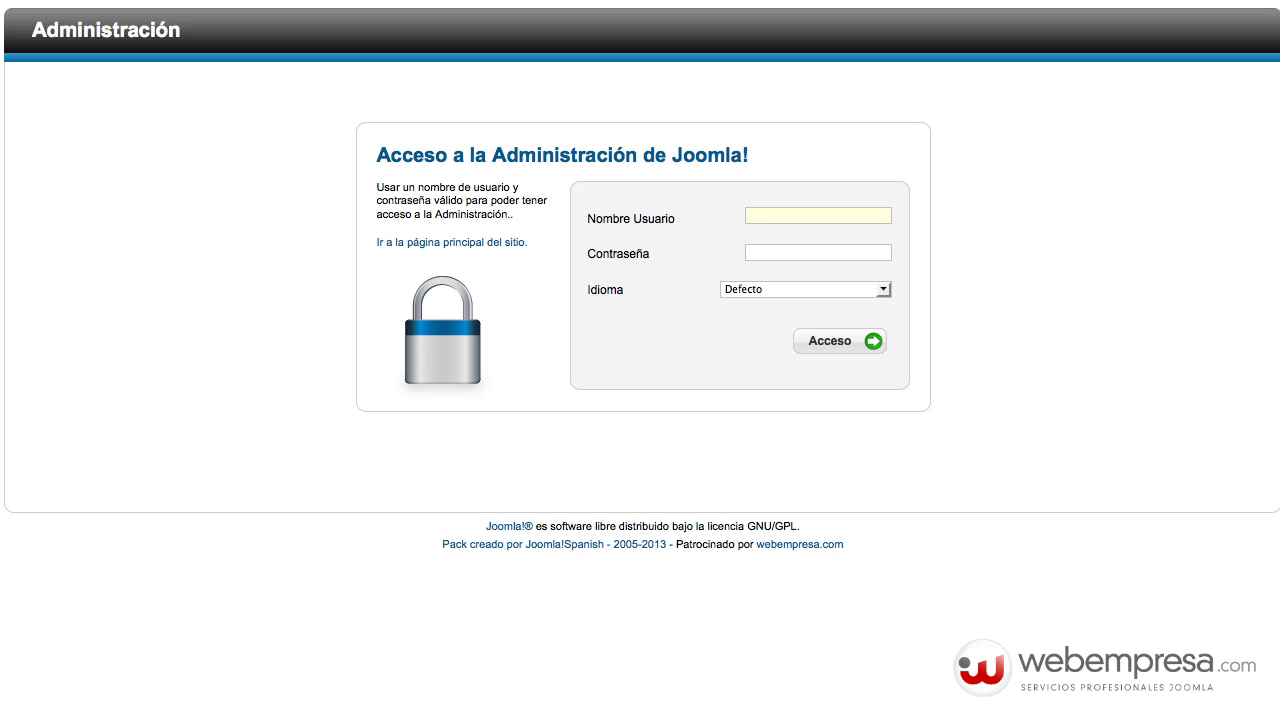
- Log into the Joomla administrator with the admin username and its password
{"action": "type", "text": "admin**************"}
{"action": "key", "text": "Tab"}
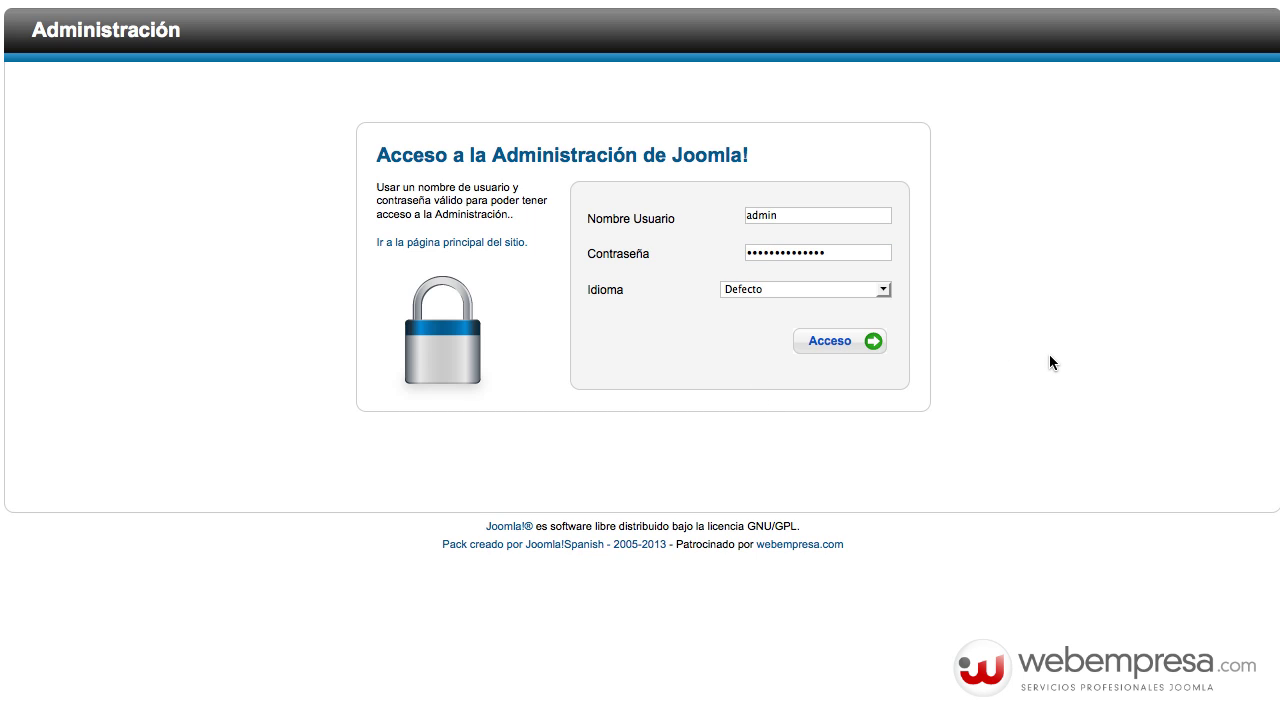
{"action": "key", "text": "Return"}
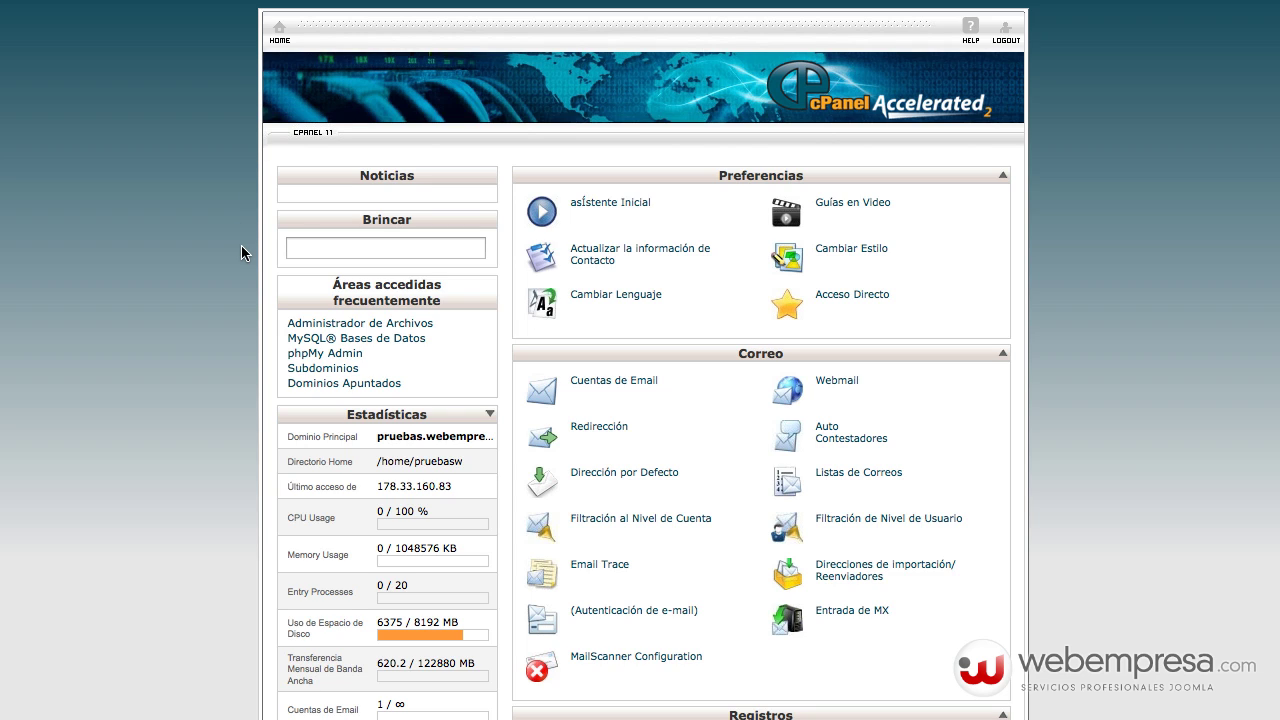
- Scroll down the cPanel home page to the Archivos section's File Manager
{"action": "scroll", "coordinate": [190, 250], "scroll_direction": "down", "scroll_amount": 3}
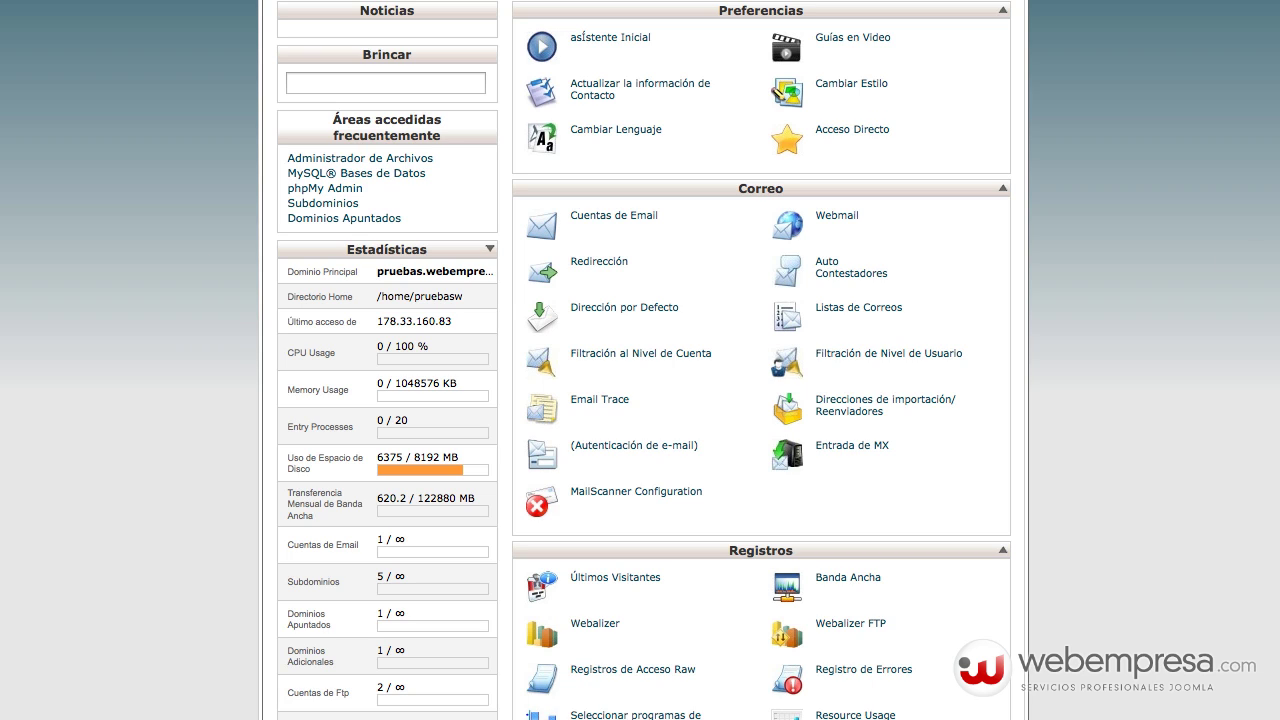
{"action": "scroll", "coordinate": [640, 360], "scroll_direction": "down", "scroll_amount": 3}
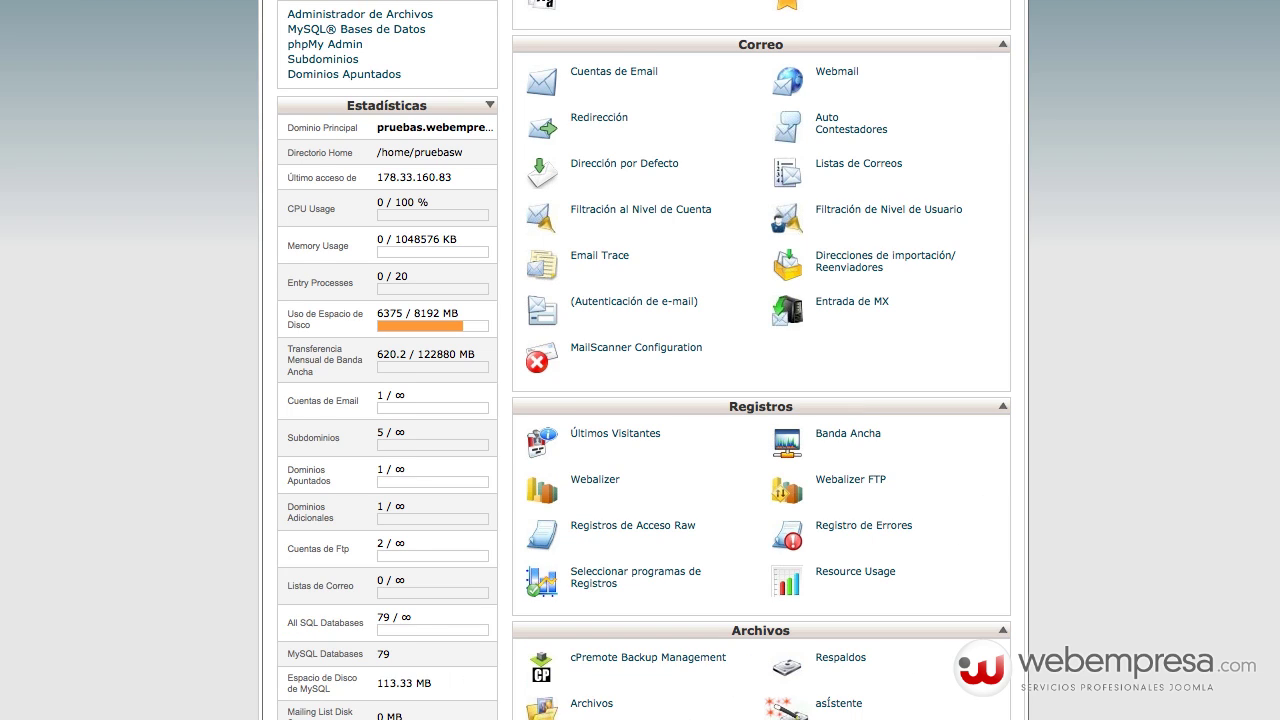
{"action": "scroll", "coordinate": [1158, 310], "scroll_direction": "down", "scroll_amount": 6}
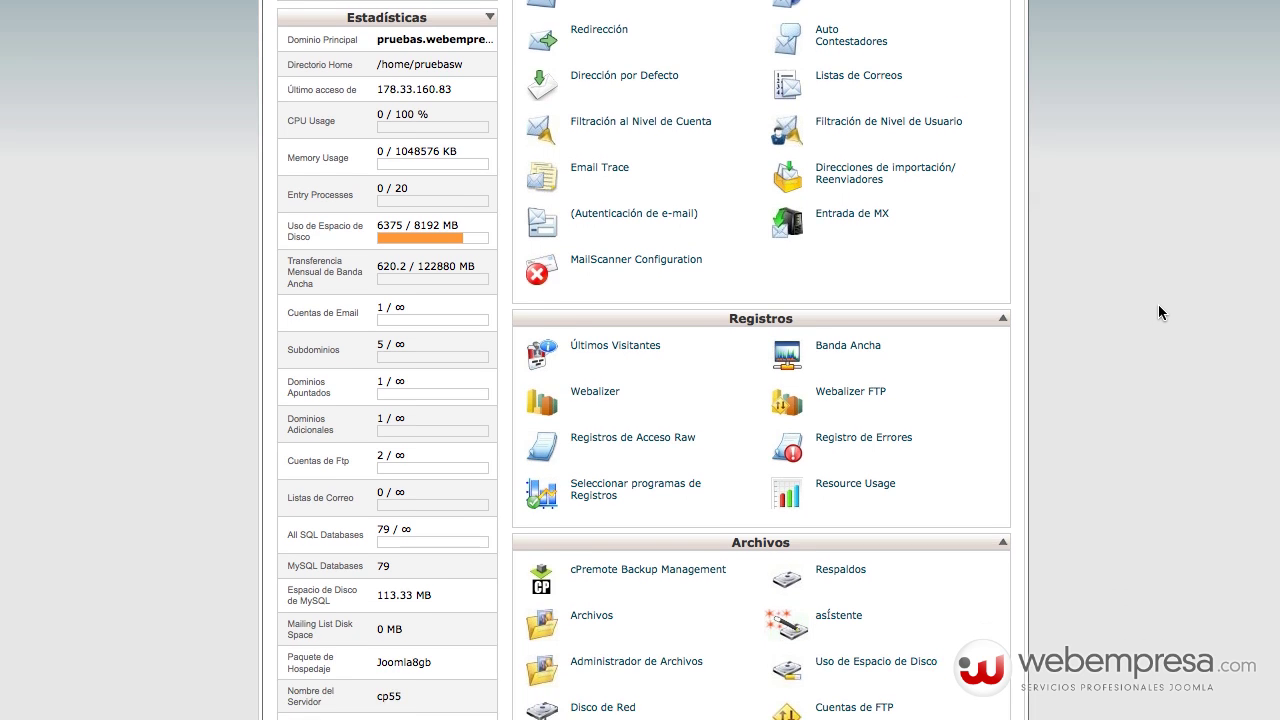
{"action": "scroll", "coordinate": [843, 423], "scroll_direction": "down", "scroll_amount": 1}
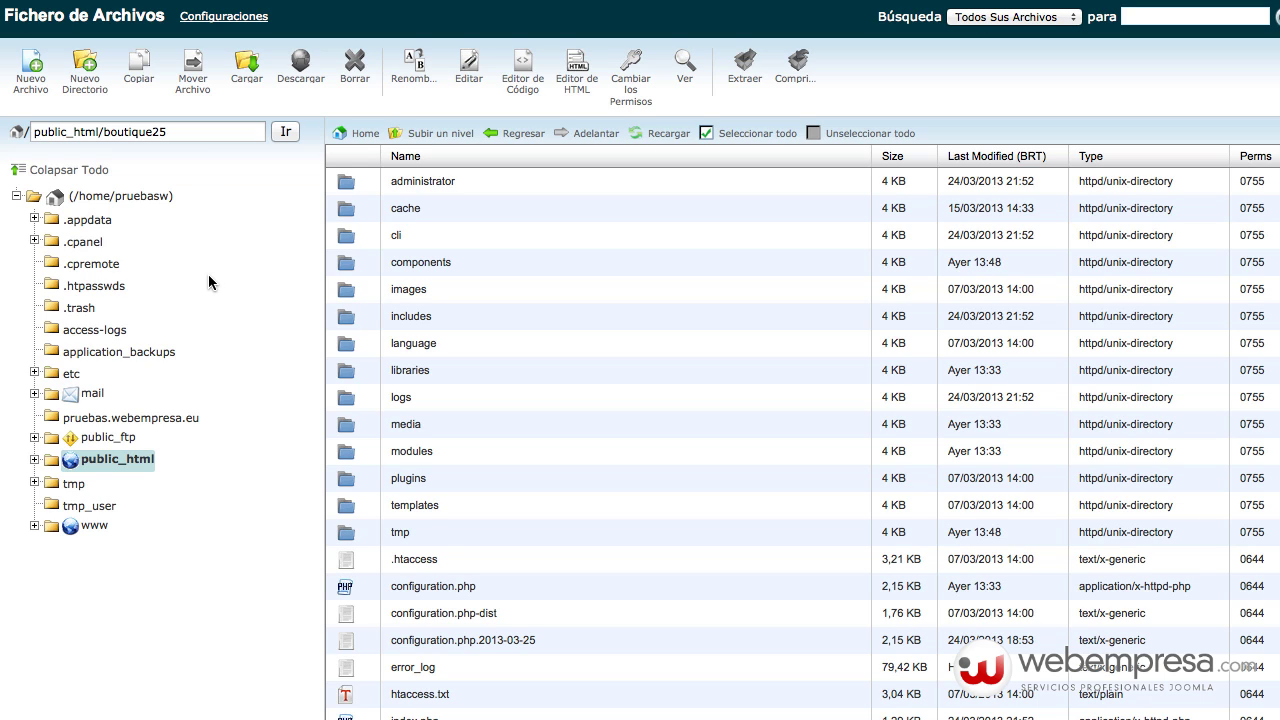
- Open configuration.php from public_html/boutique25 in cPanel's code editor
{"action": "left_click", "coordinate": [432, 595]}
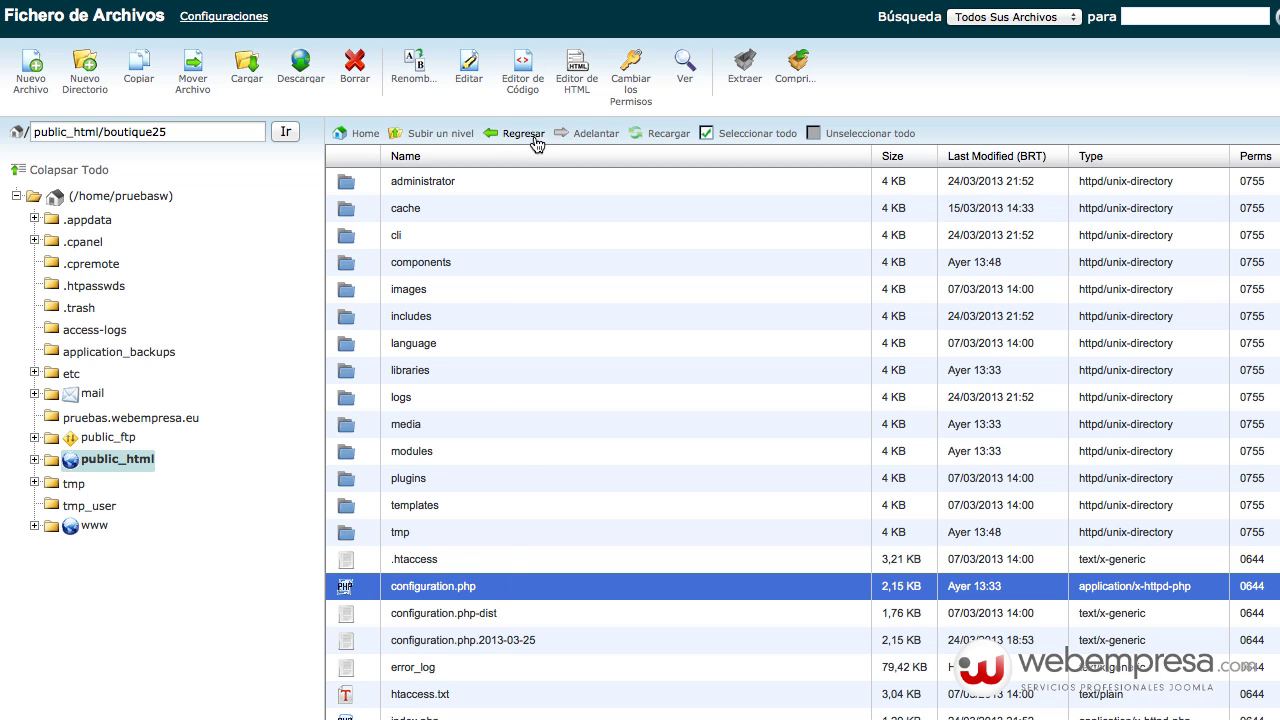
{"action": "left_click", "coordinate": [522, 80]}
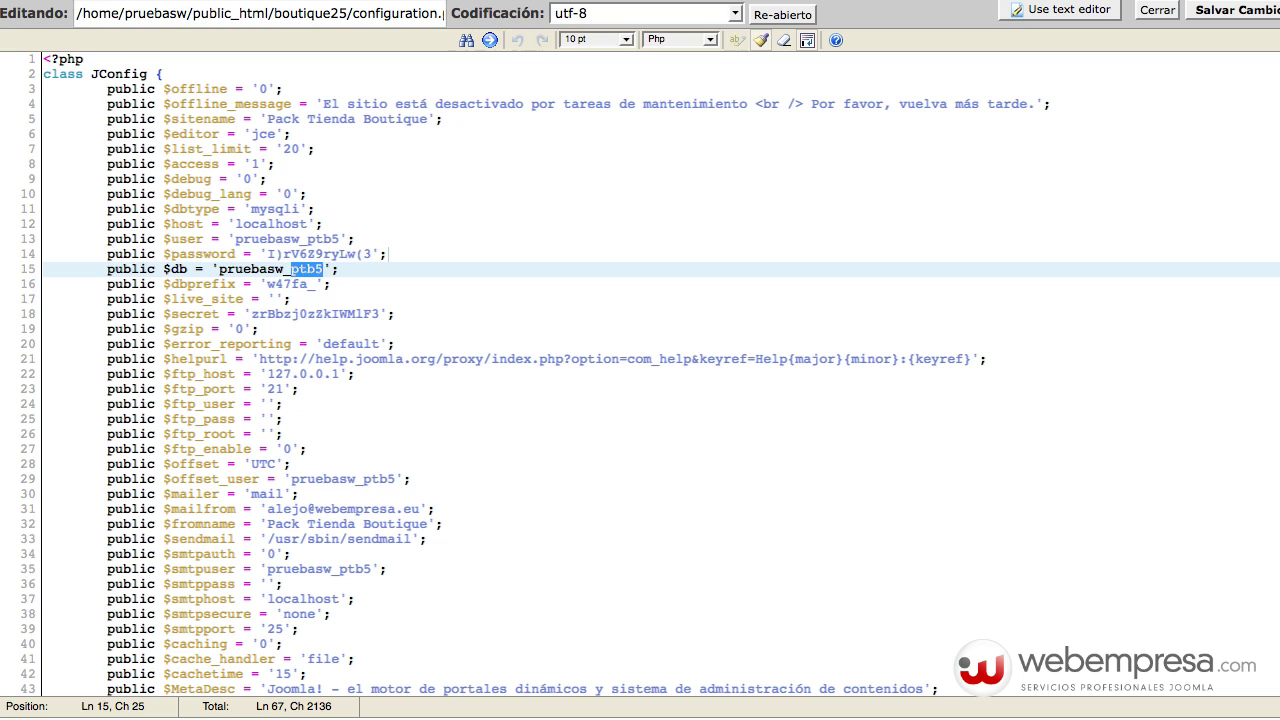
{"action": "left_click", "coordinate": [551, 250]}
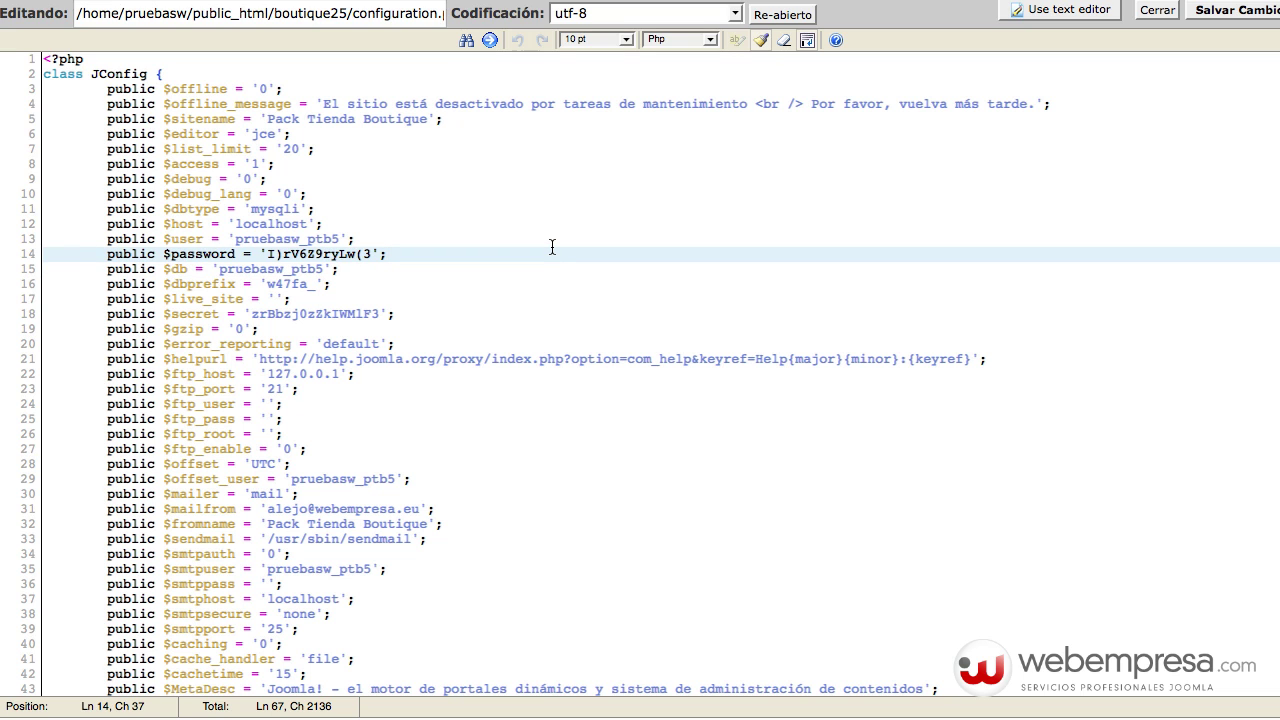
{"action": "scroll", "coordinate": [250, 565], "scroll_direction": "down", "scroll_amount": 2}
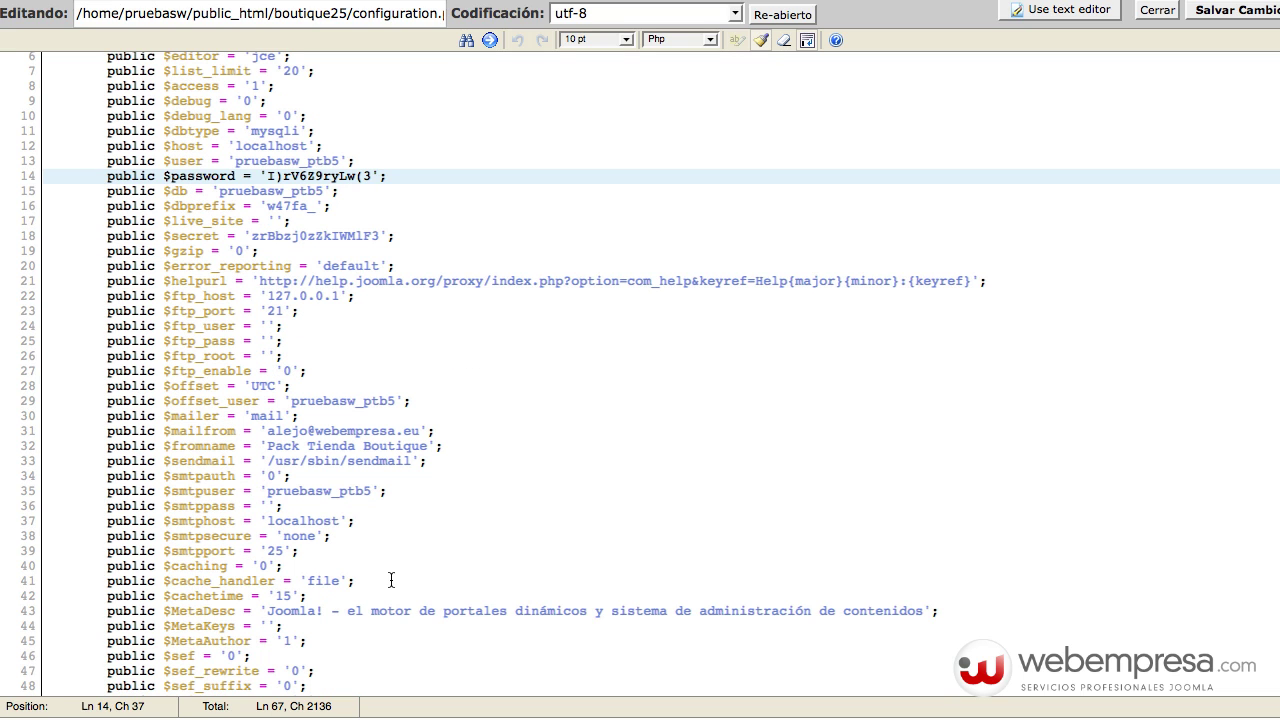
{"action": "left_click", "coordinate": [399, 580]}
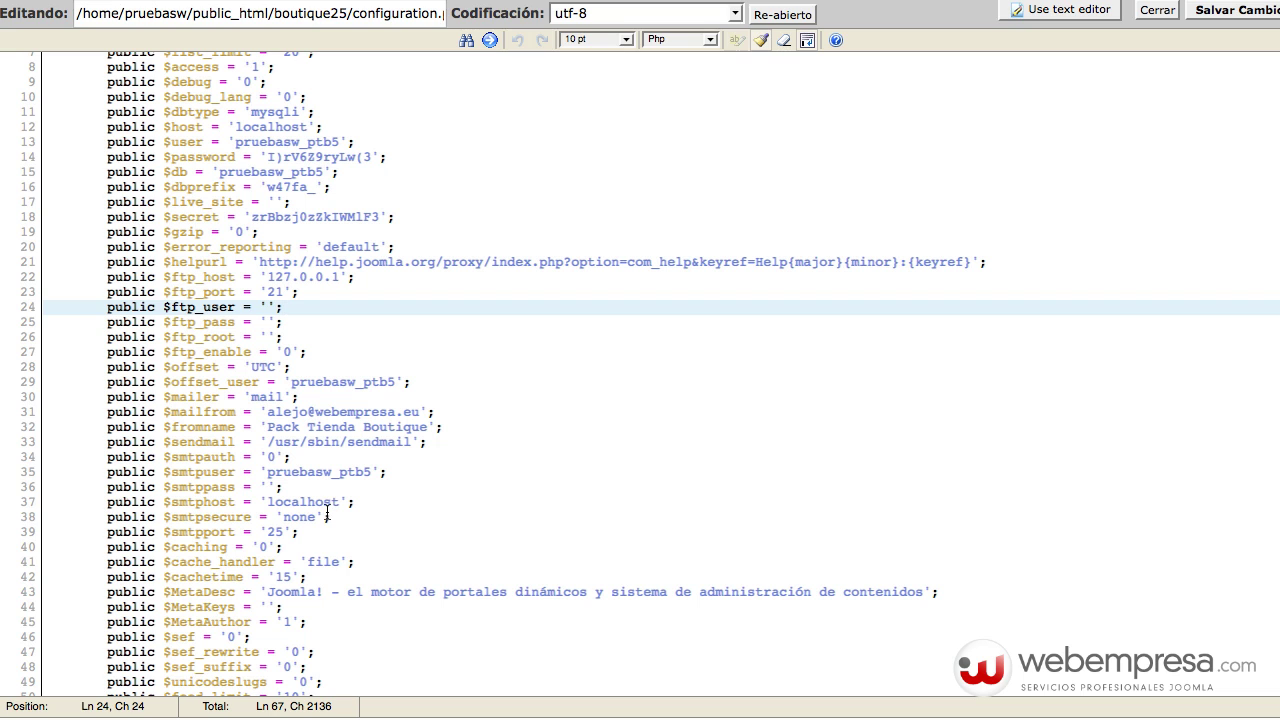
{"action": "scroll", "coordinate": [327, 515], "scroll_direction": "down", "scroll_amount": 4}
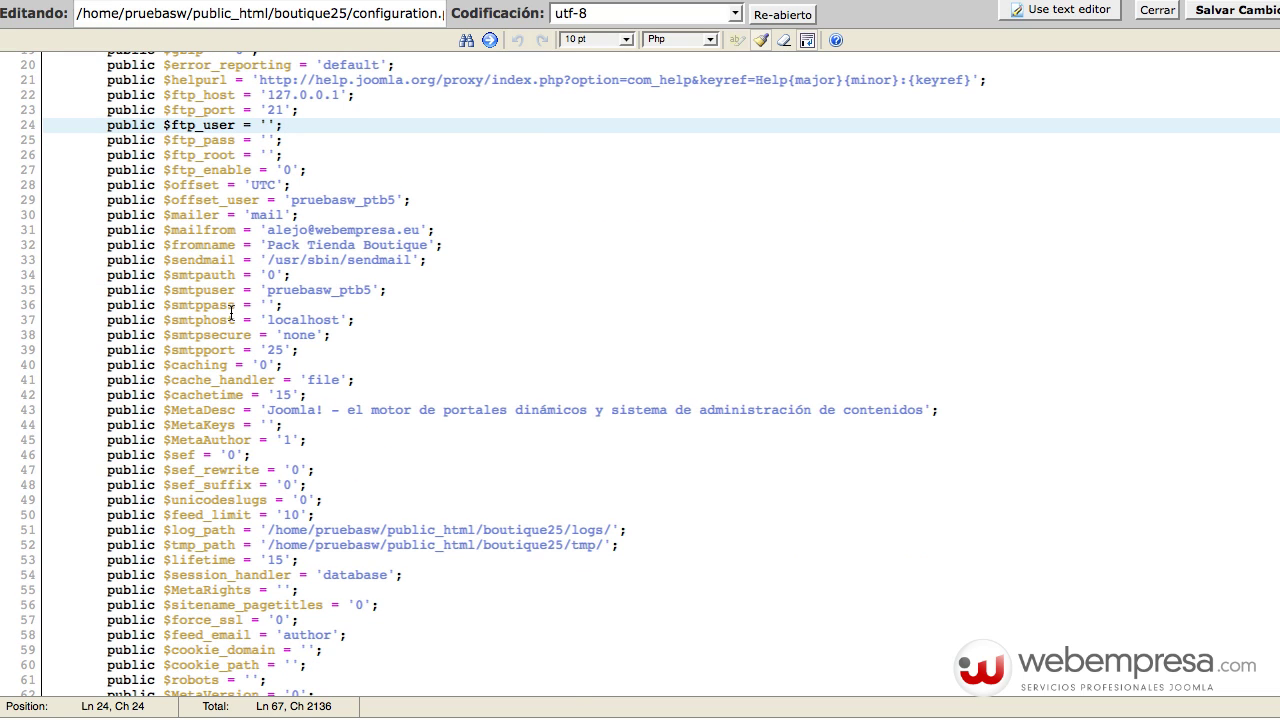
{"action": "scroll", "coordinate": [231, 312], "scroll_direction": "up", "scroll_amount": 6}
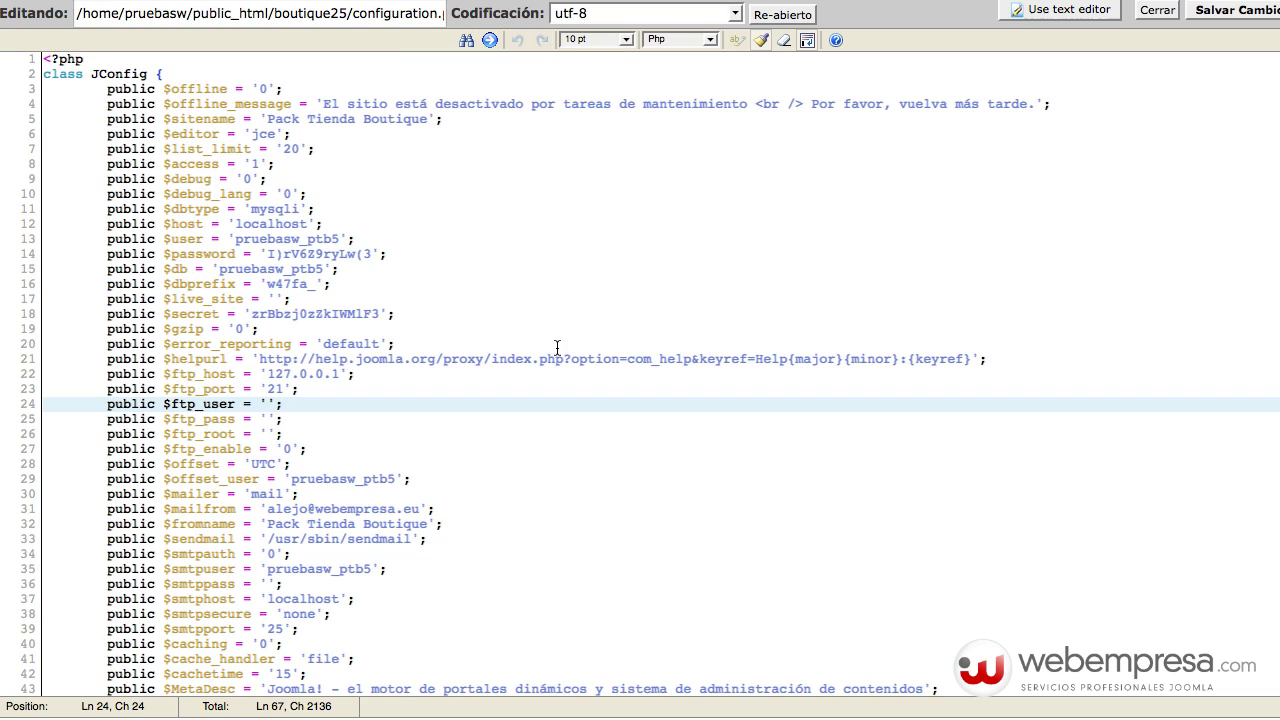
{"action": "double_click", "coordinate": [176, 270]}
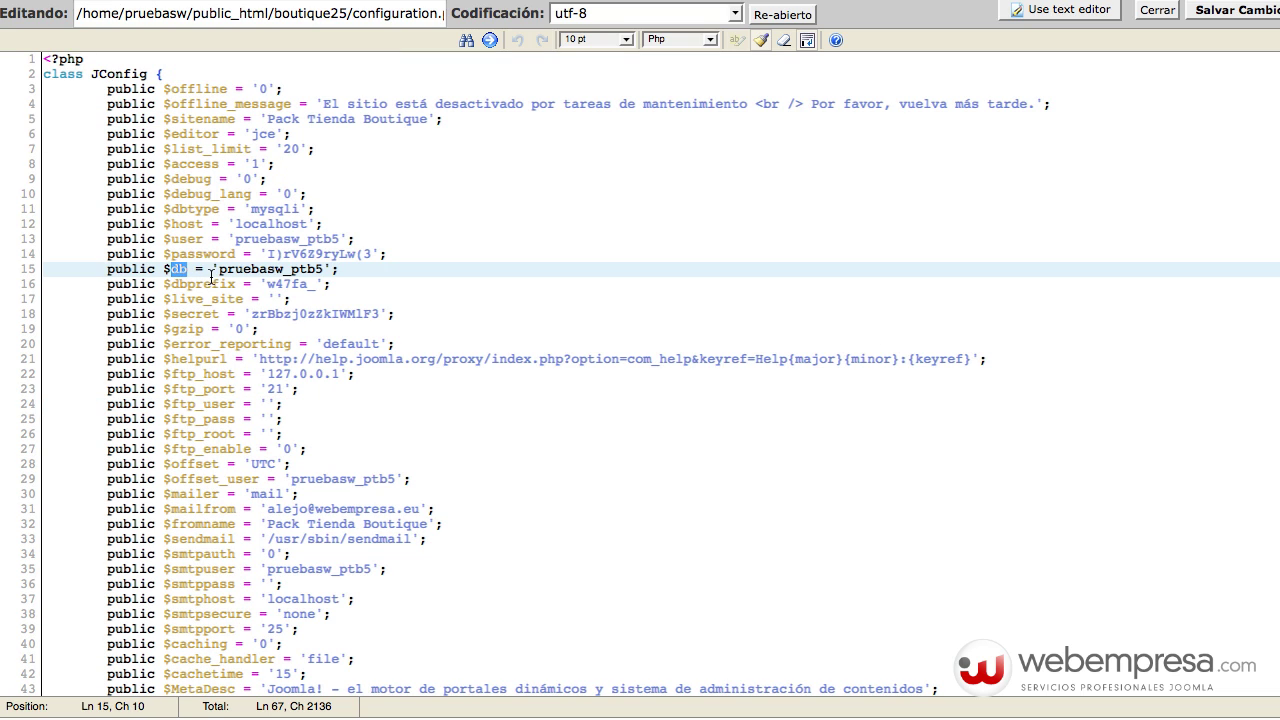
{"action": "double_click", "coordinate": [307, 270]}
- Leave the file editor and launch phpMyAdmin from cPanel's Bases de Datos section
{"action": "left_click", "coordinate": [331, 272]}
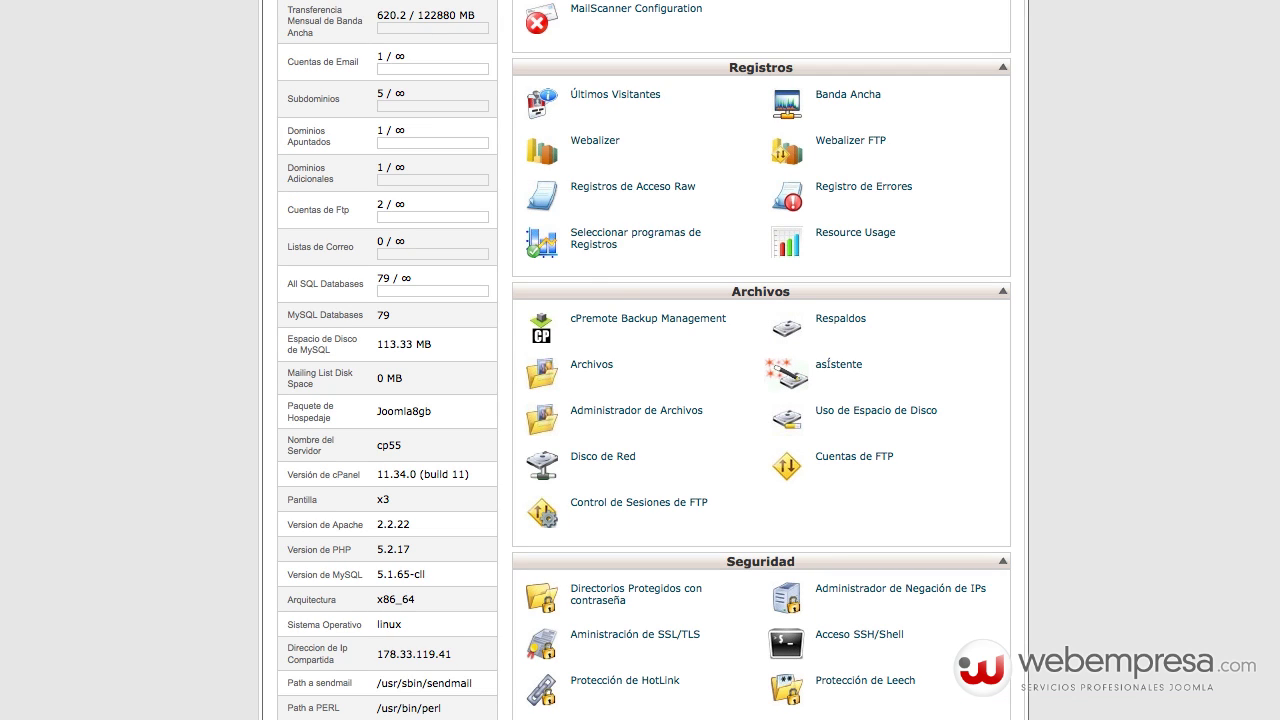
{"action": "scroll", "coordinate": [1065, 355], "scroll_direction": "up", "scroll_amount": 7}
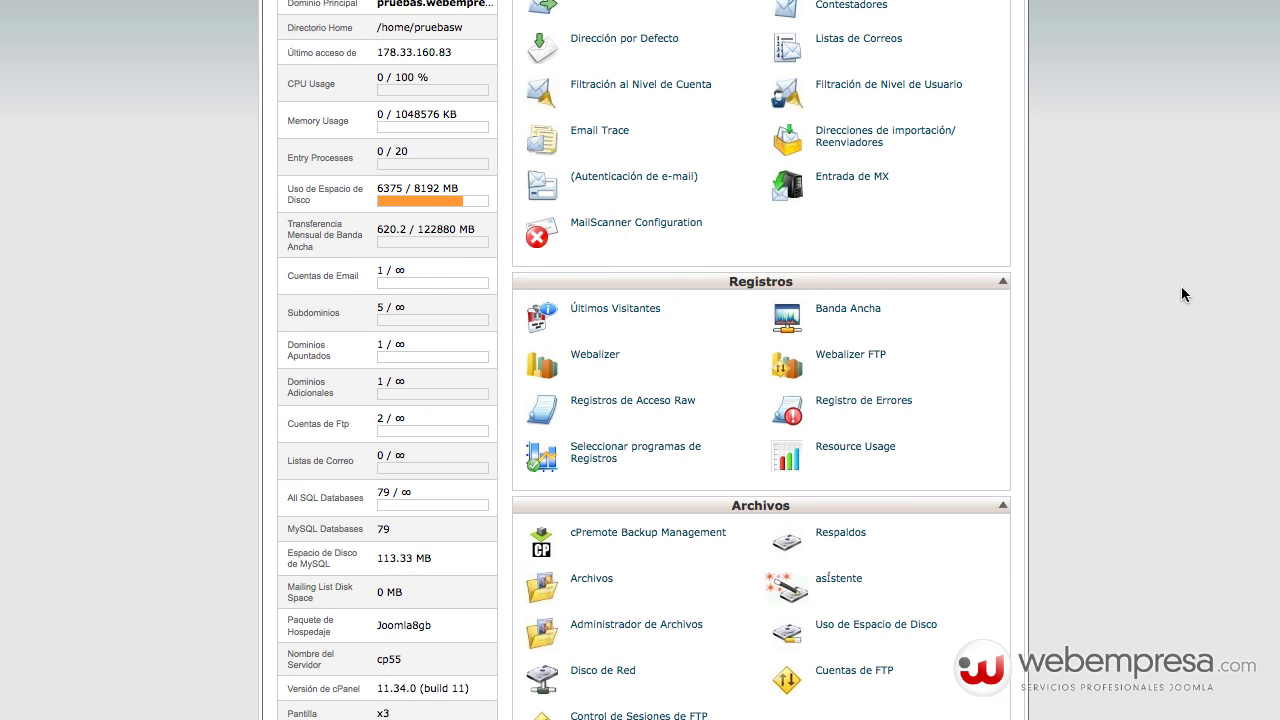
{"action": "scroll", "coordinate": [1178, 294], "scroll_direction": "down", "scroll_amount": 4}
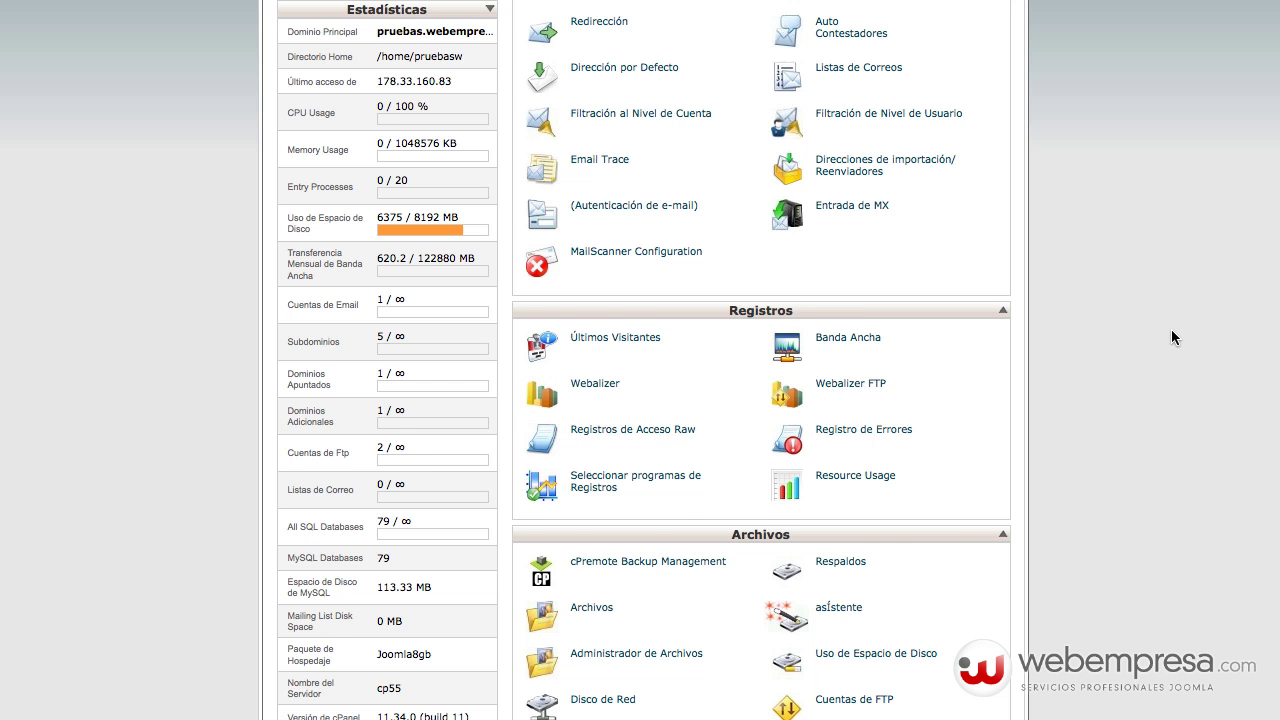
{"action": "scroll", "coordinate": [1171, 330], "scroll_direction": "down", "scroll_amount": 12}
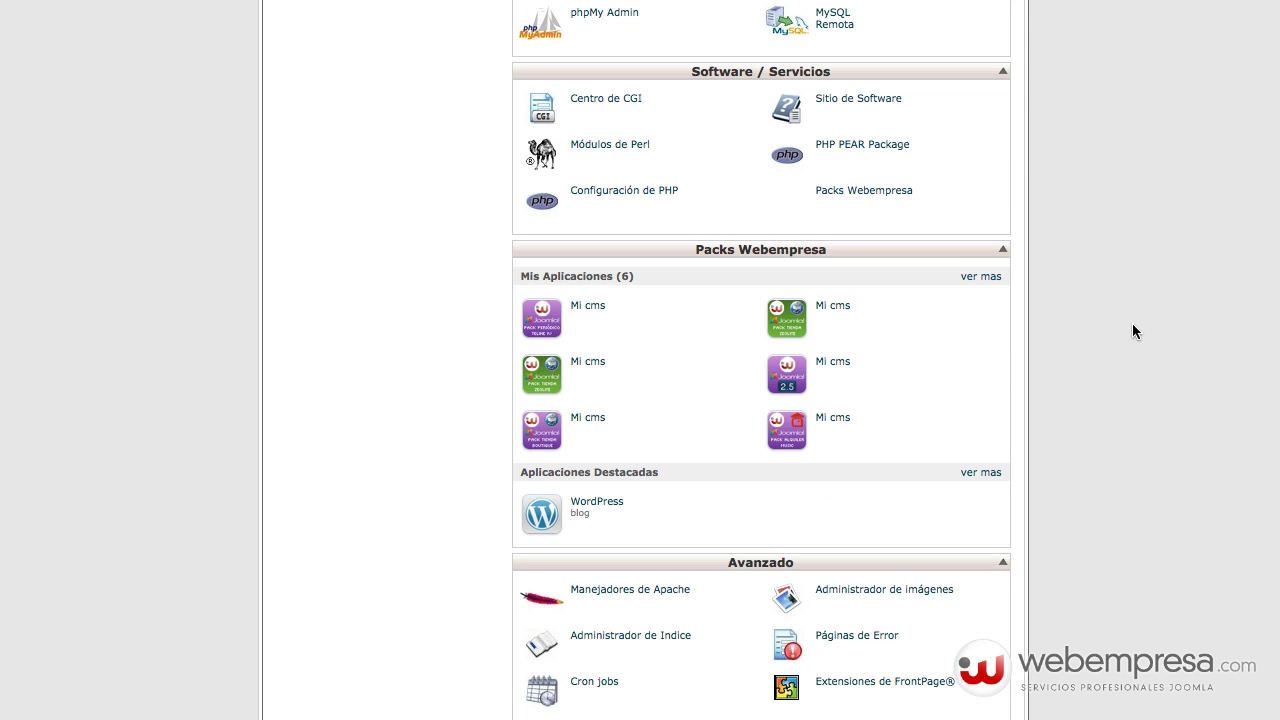
{"action": "scroll", "coordinate": [1132, 331], "scroll_direction": "up", "scroll_amount": 3}
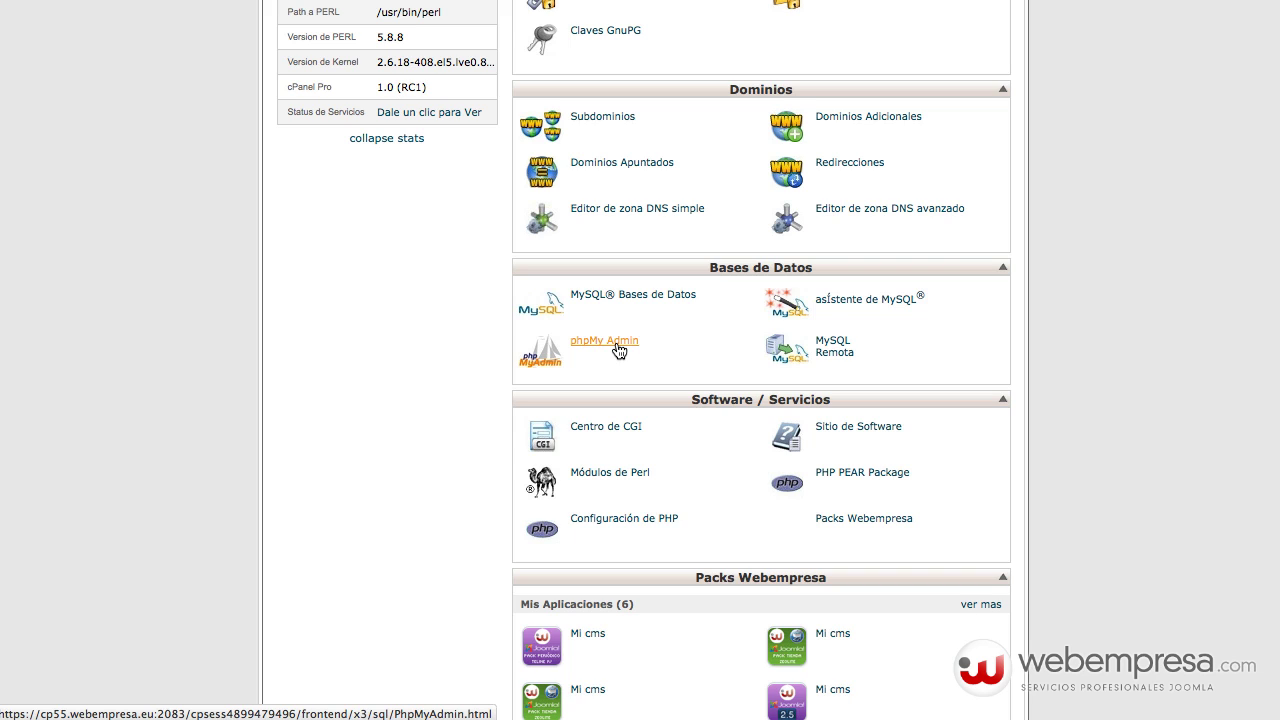
{"action": "left_click", "coordinate": [619, 347]}
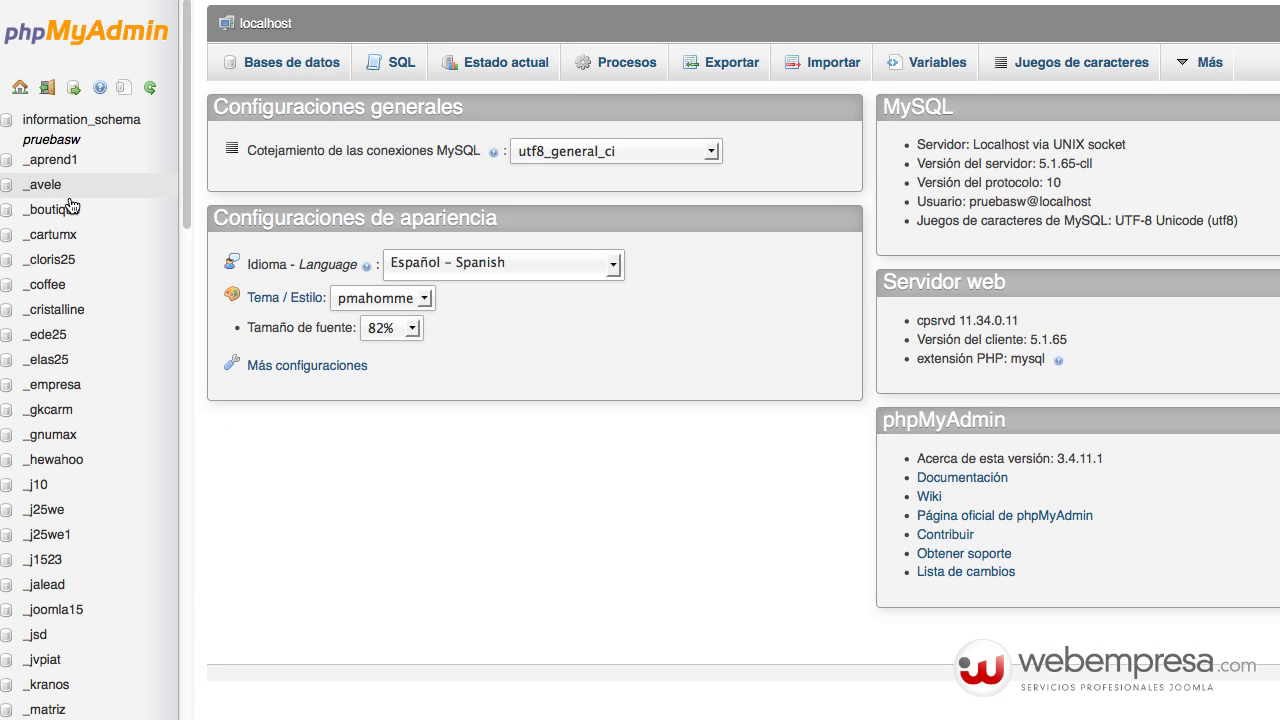
- Open the pruebasw_ptb5 database from phpMyAdmin's left-hand database list
{"action": "scroll", "coordinate": [63, 480], "scroll_direction": "down", "scroll_amount": 5}
{"action": "scroll", "coordinate": [63, 503], "scroll_direction": "down", "scroll_amount": 3}
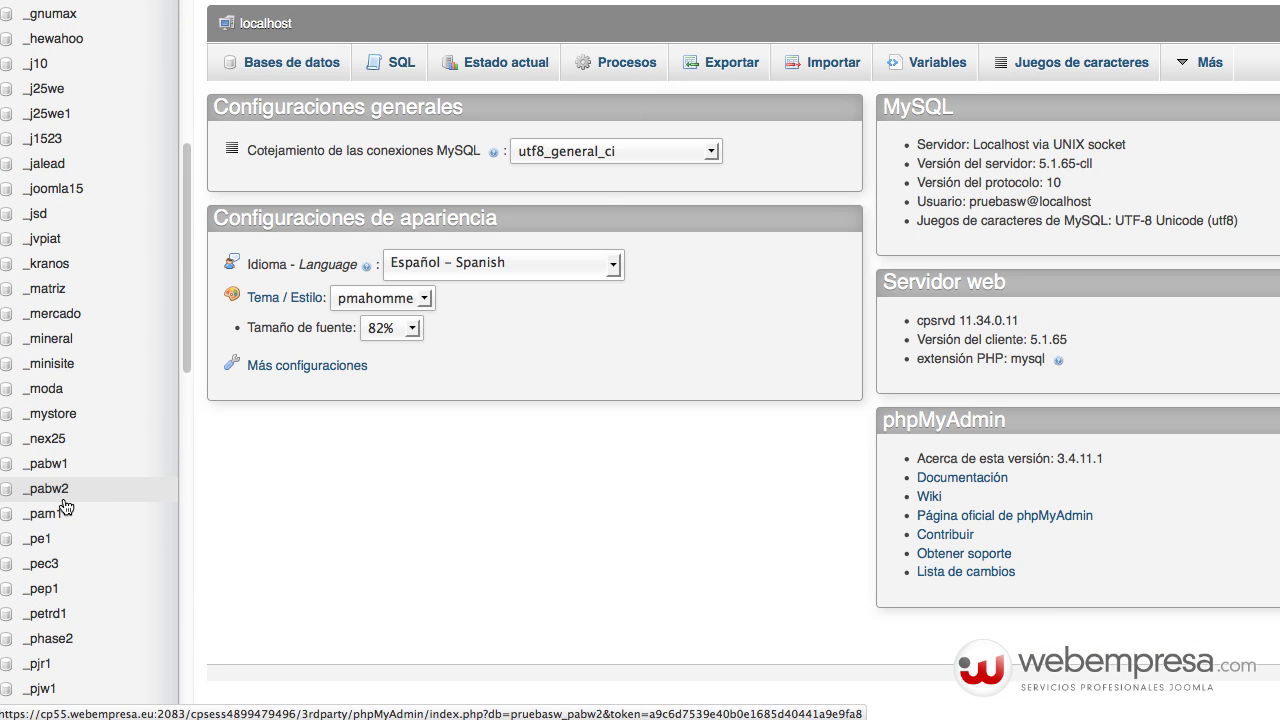
{"action": "scroll", "coordinate": [63, 508], "scroll_direction": "down", "scroll_amount": 14}
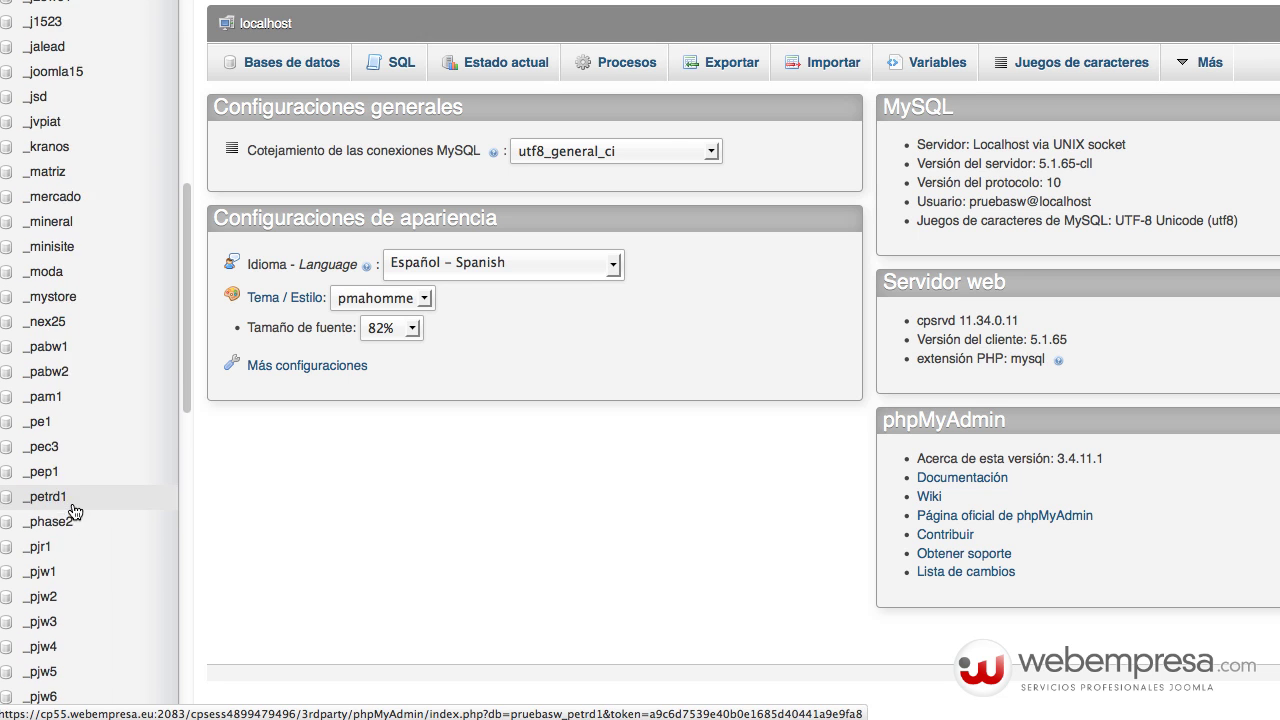
{"action": "scroll", "coordinate": [70, 565], "scroll_direction": "up", "scroll_amount": 15}
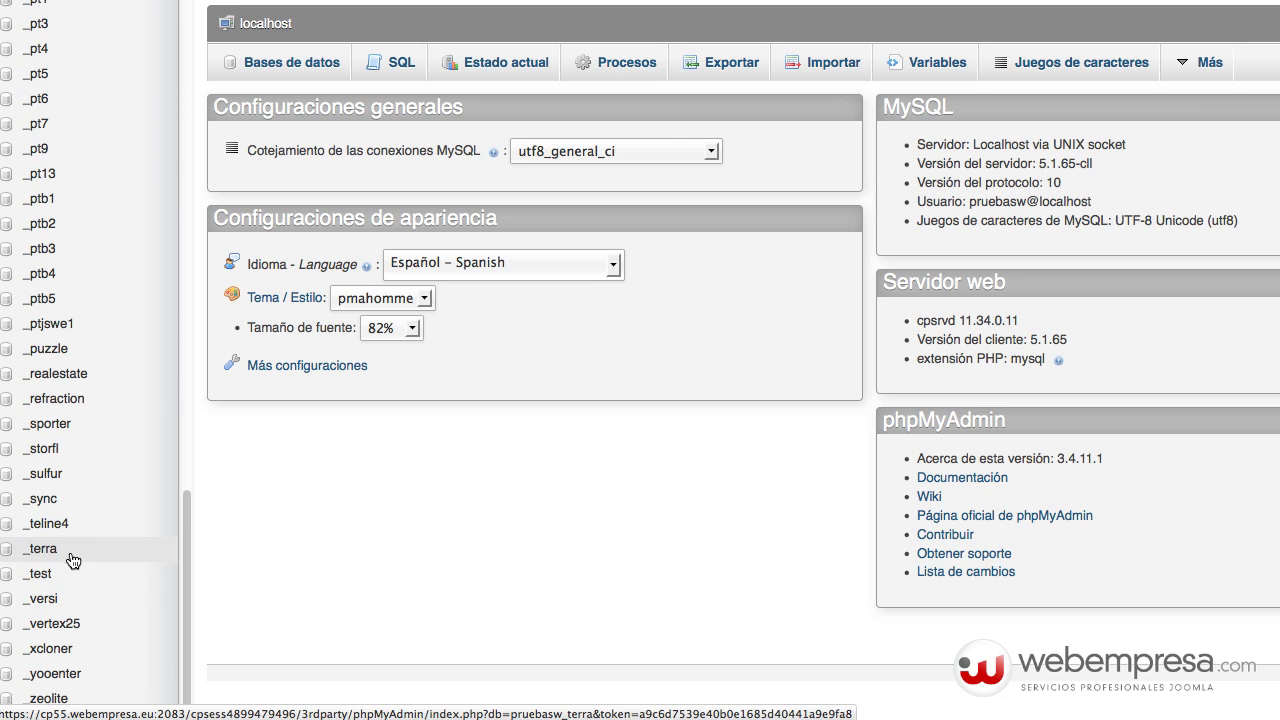
{"action": "scroll", "coordinate": [74, 558], "scroll_direction": "down", "scroll_amount": 5}
{"action": "scroll", "coordinate": [76, 557], "scroll_direction": "down", "scroll_amount": 3}
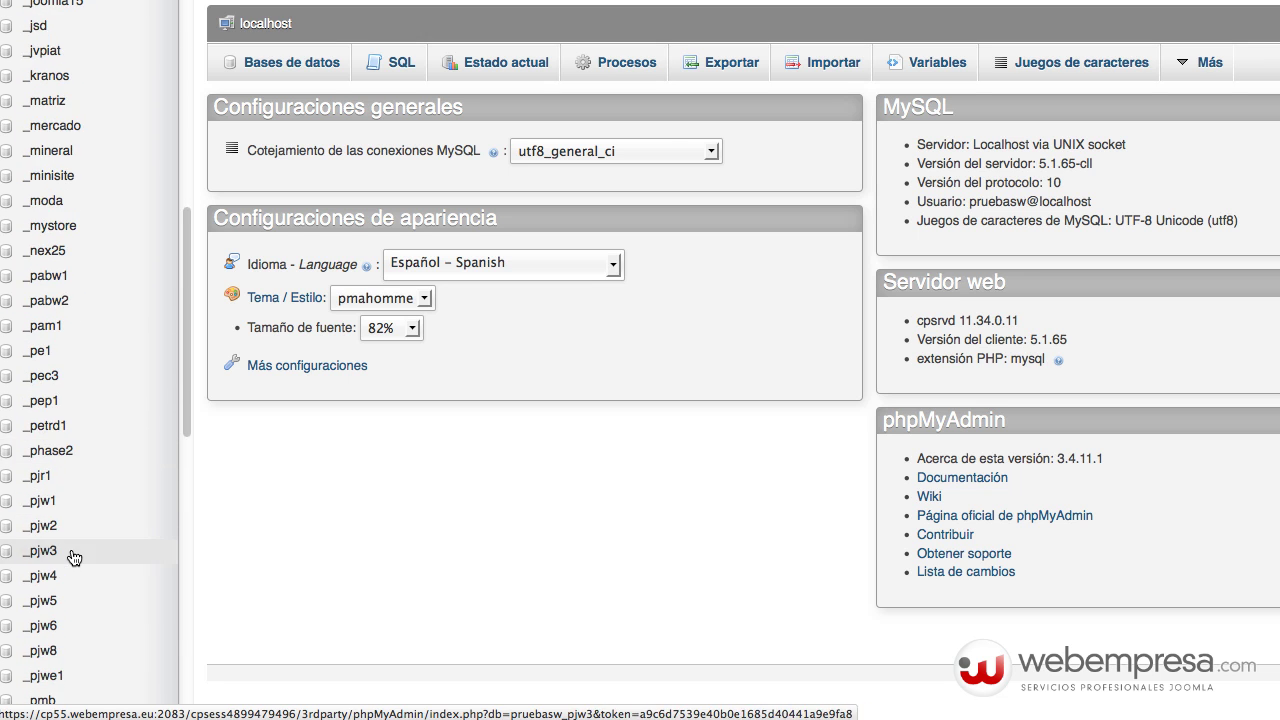
{"action": "scroll", "coordinate": [79, 557], "scroll_direction": "down", "scroll_amount": 6}
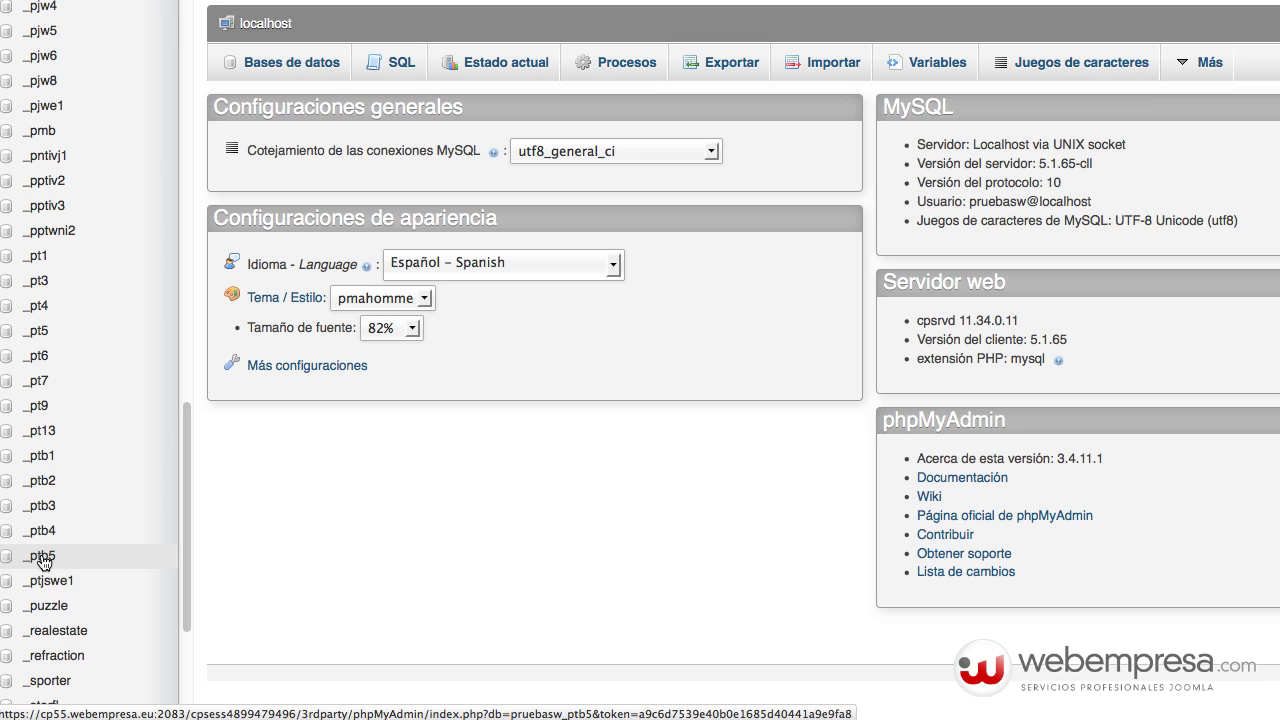
{"action": "left_click", "coordinate": [42, 558]}
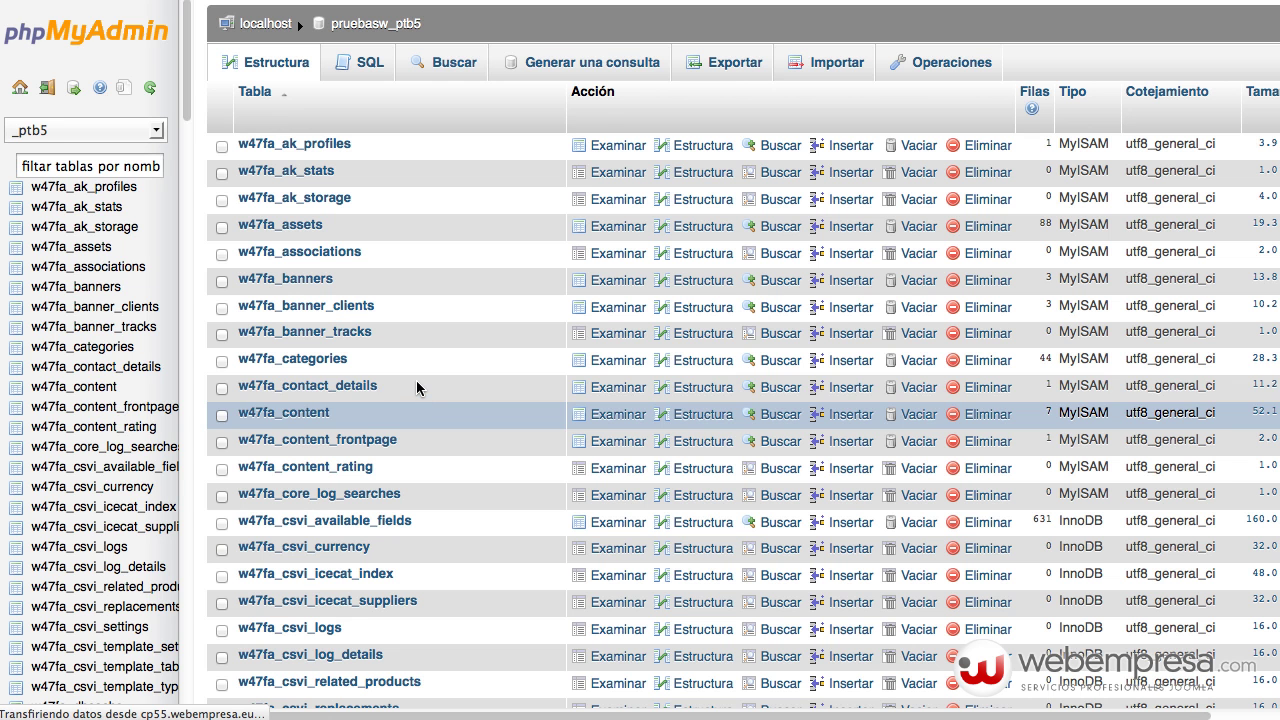
- Go to the Exportar page for the pruebasw_ptb5 database
{"action": "scroll", "coordinate": [531, 357], "scroll_direction": "down", "scroll_amount": 4}
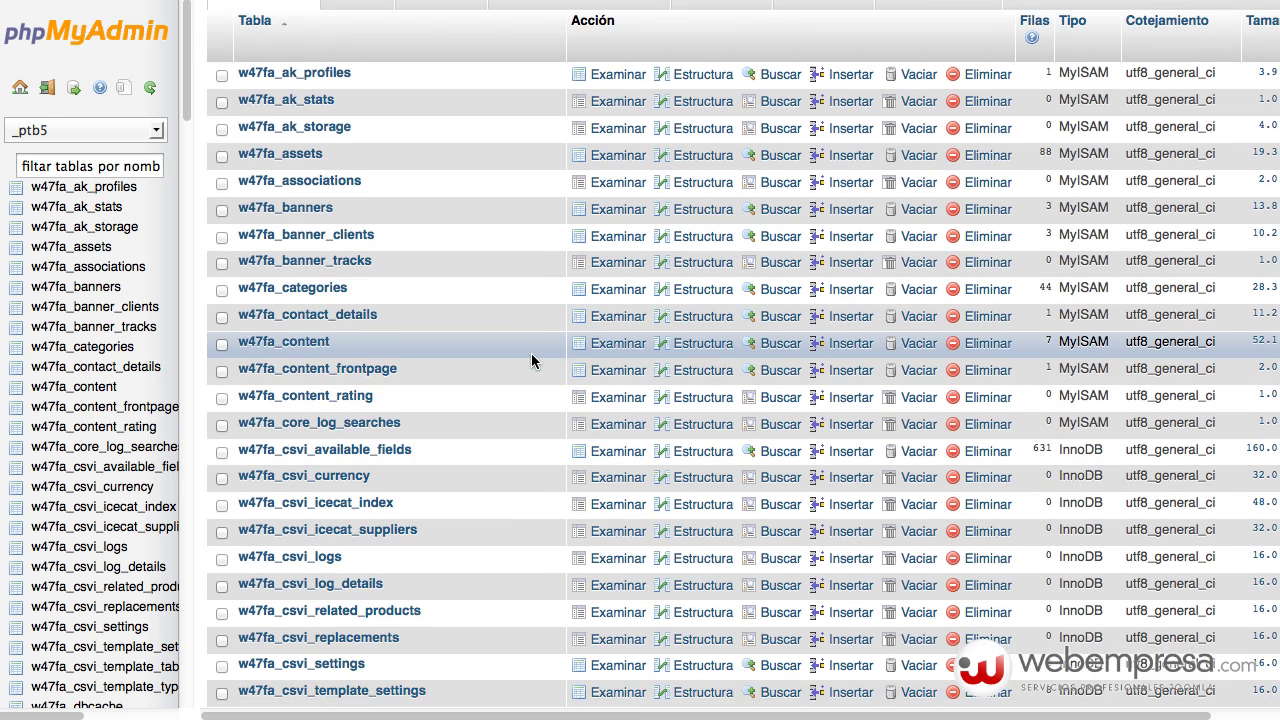
{"action": "scroll", "coordinate": [531, 361], "scroll_direction": "up", "scroll_amount": 4}
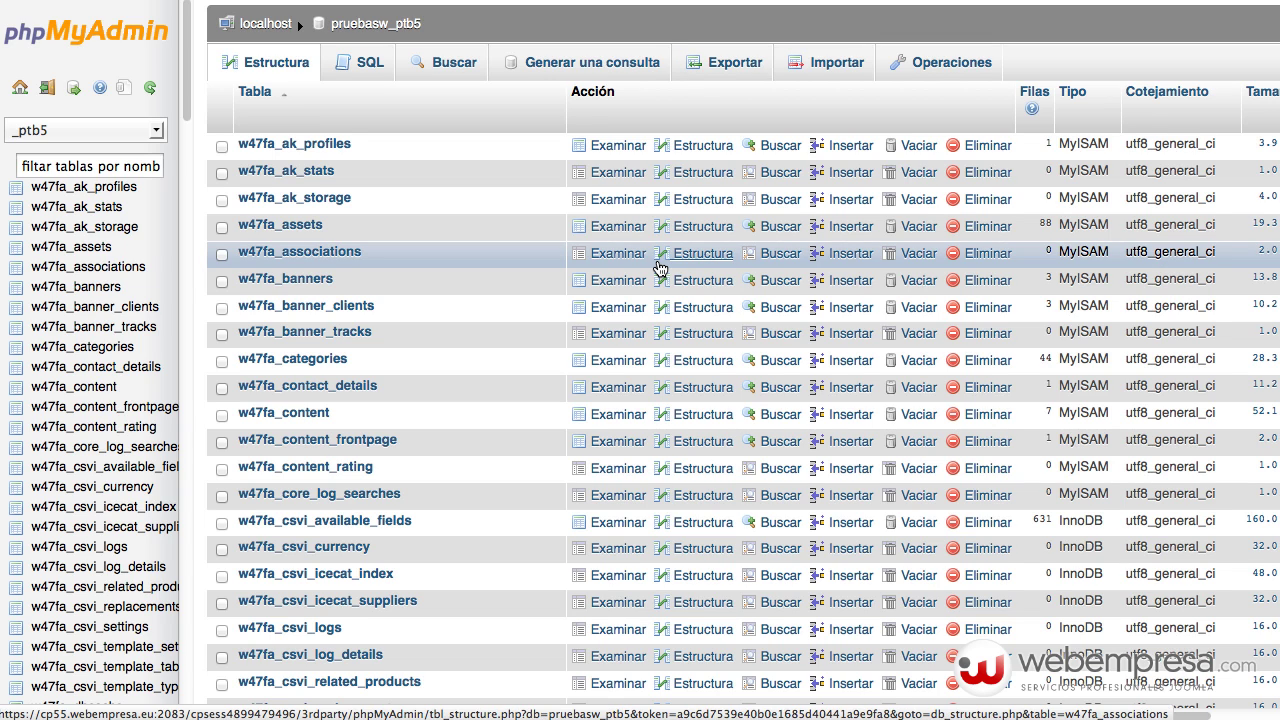
{"action": "left_click", "coordinate": [659, 268]}
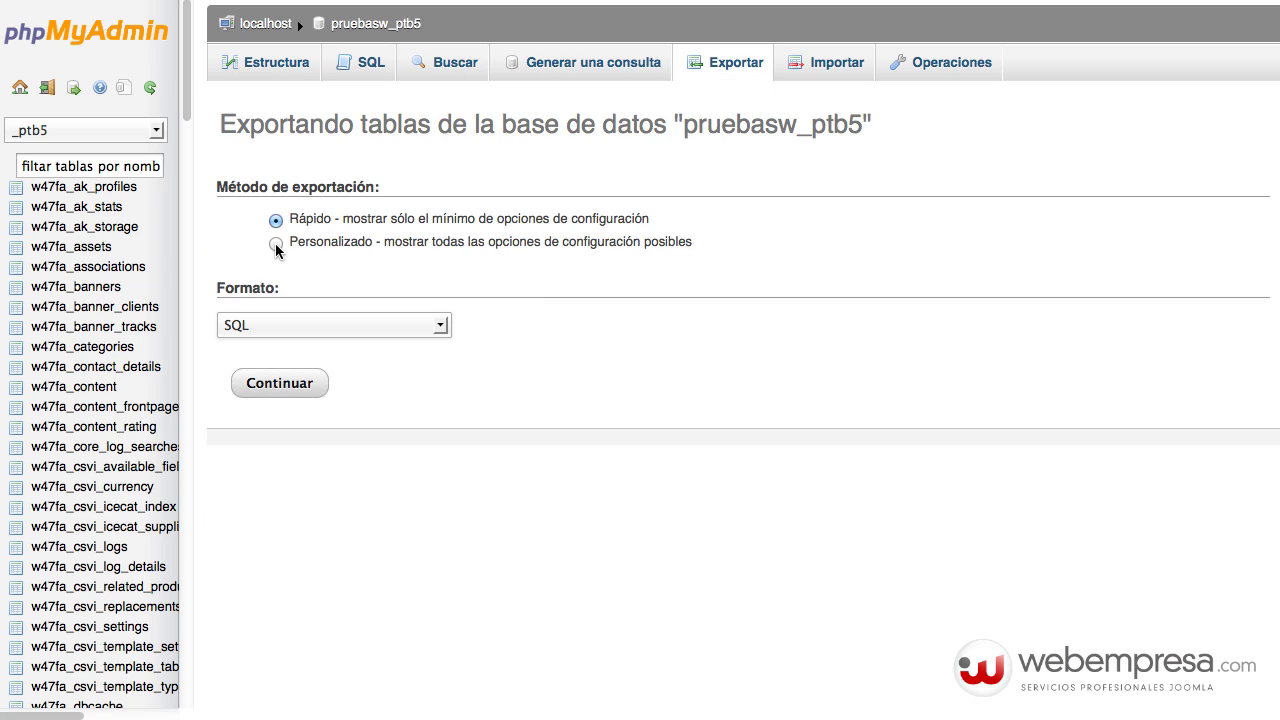
- Switch the export to Personalizado, all tables, saved as a gzip-compressed SQL file
{"action": "left_click", "coordinate": [276, 244]}
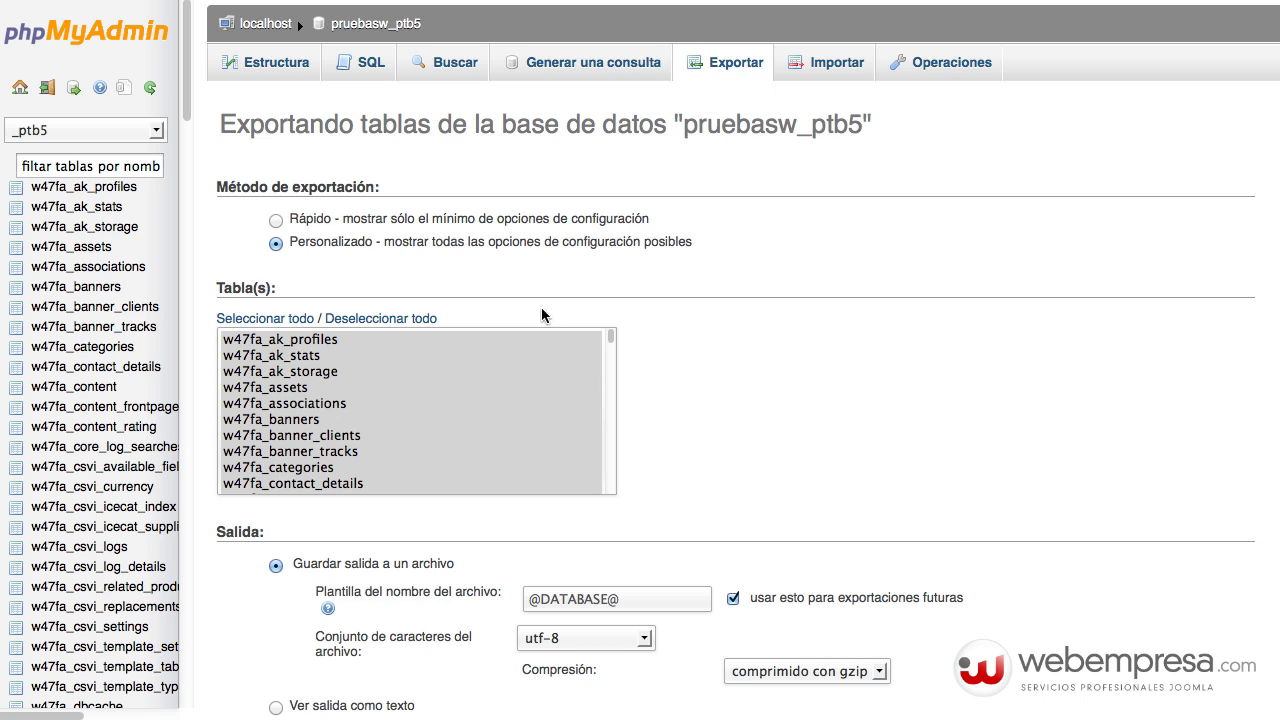
{"action": "scroll", "coordinate": [968, 500], "scroll_direction": "down", "scroll_amount": 2}
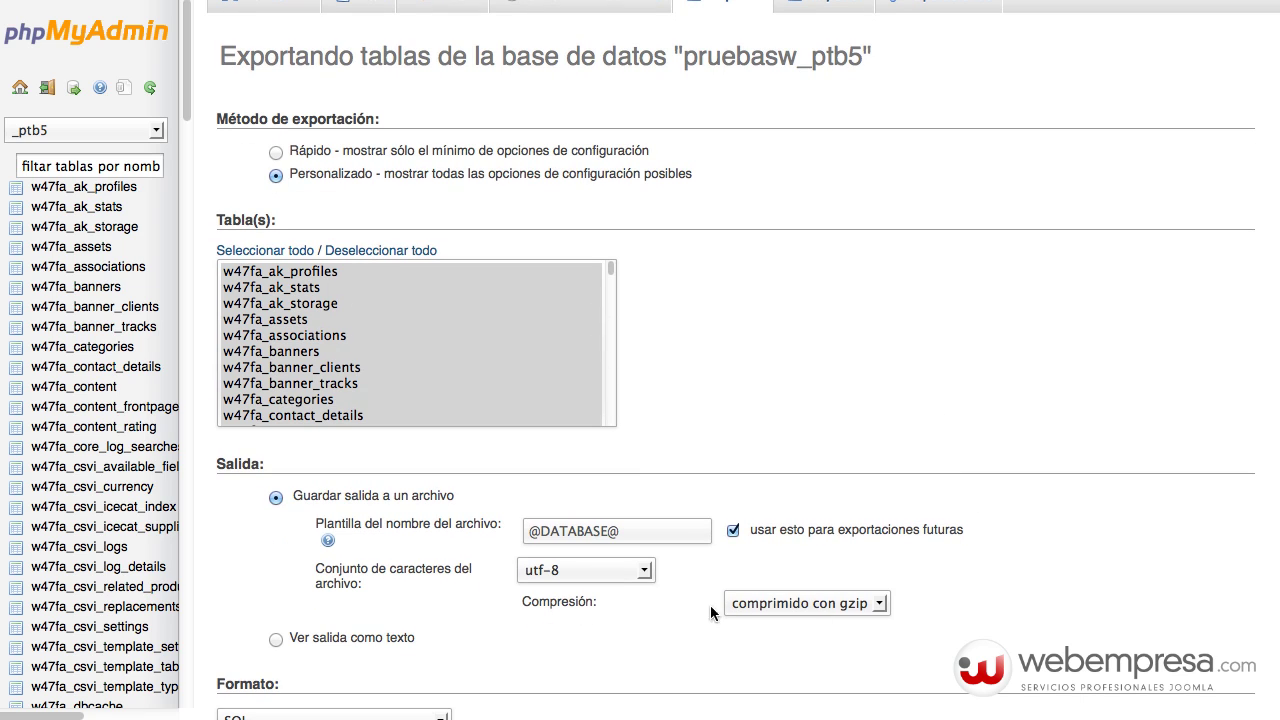
{"action": "left_click", "coordinate": [767, 604]}
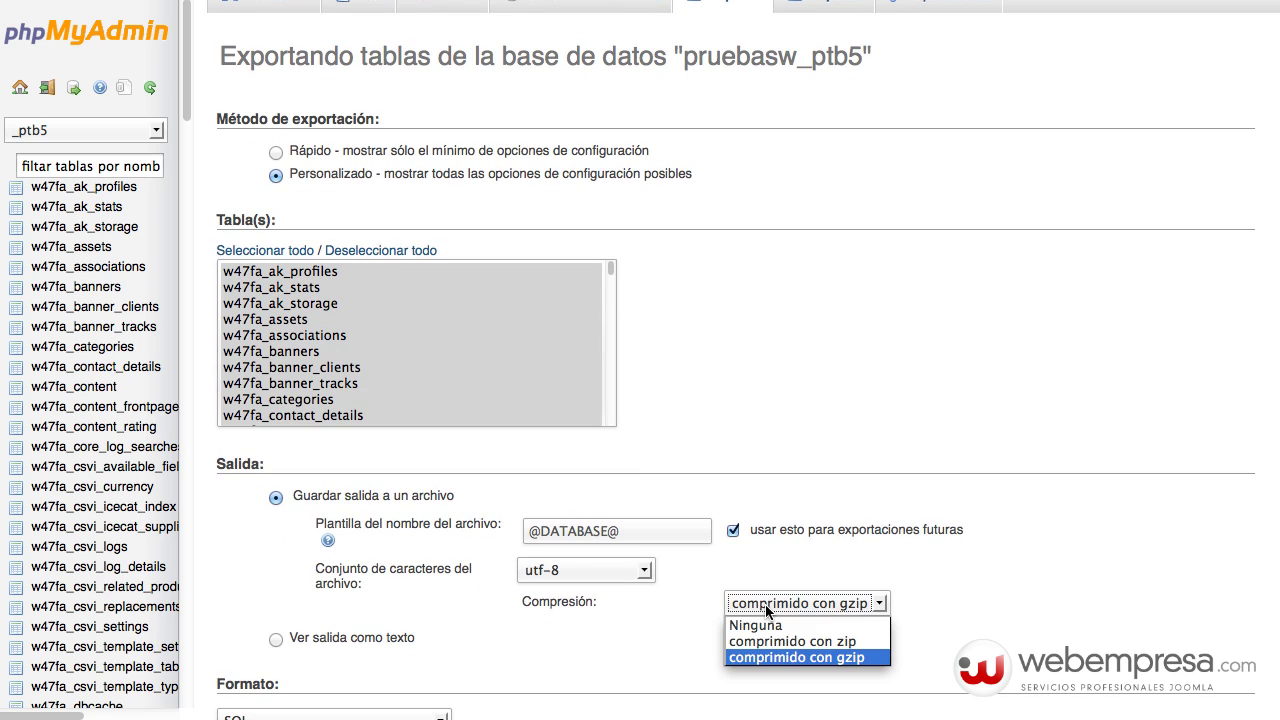
{"action": "left_click", "coordinate": [760, 657]}
{"action": "left_click", "coordinate": [558, 643]}
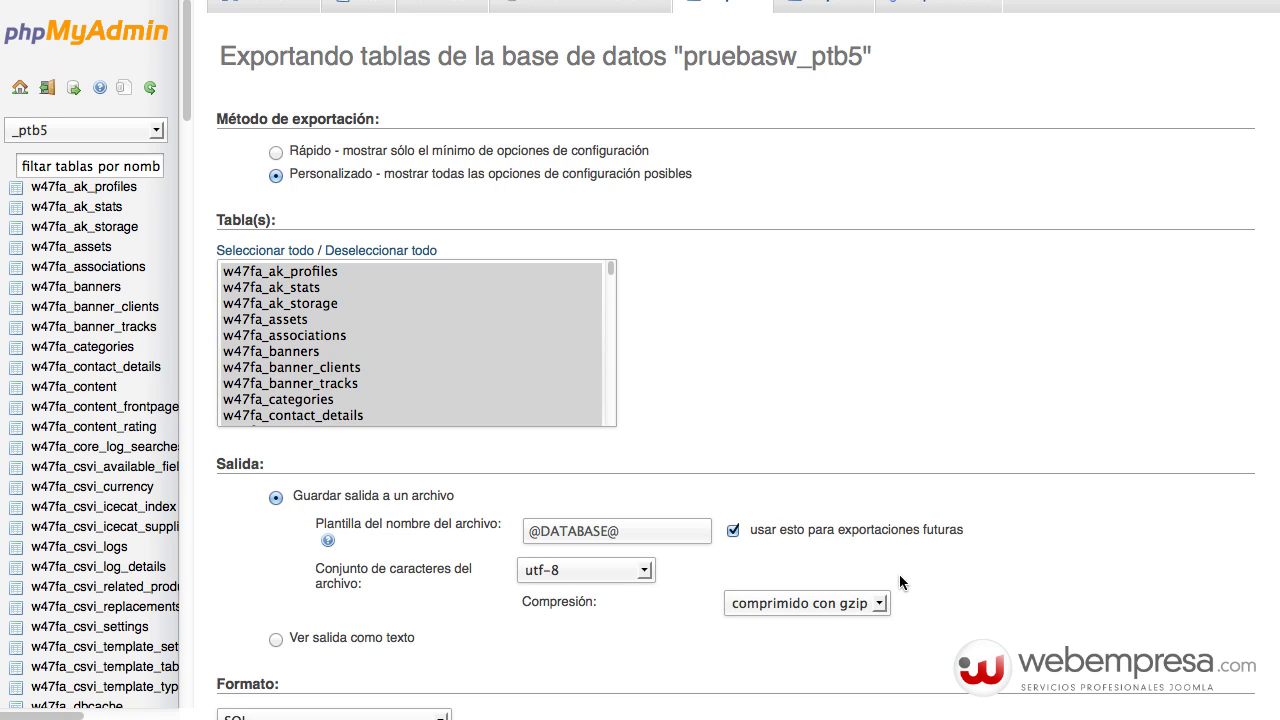
{"action": "scroll", "coordinate": [735, 400], "scroll_direction": "down", "scroll_amount": 10}
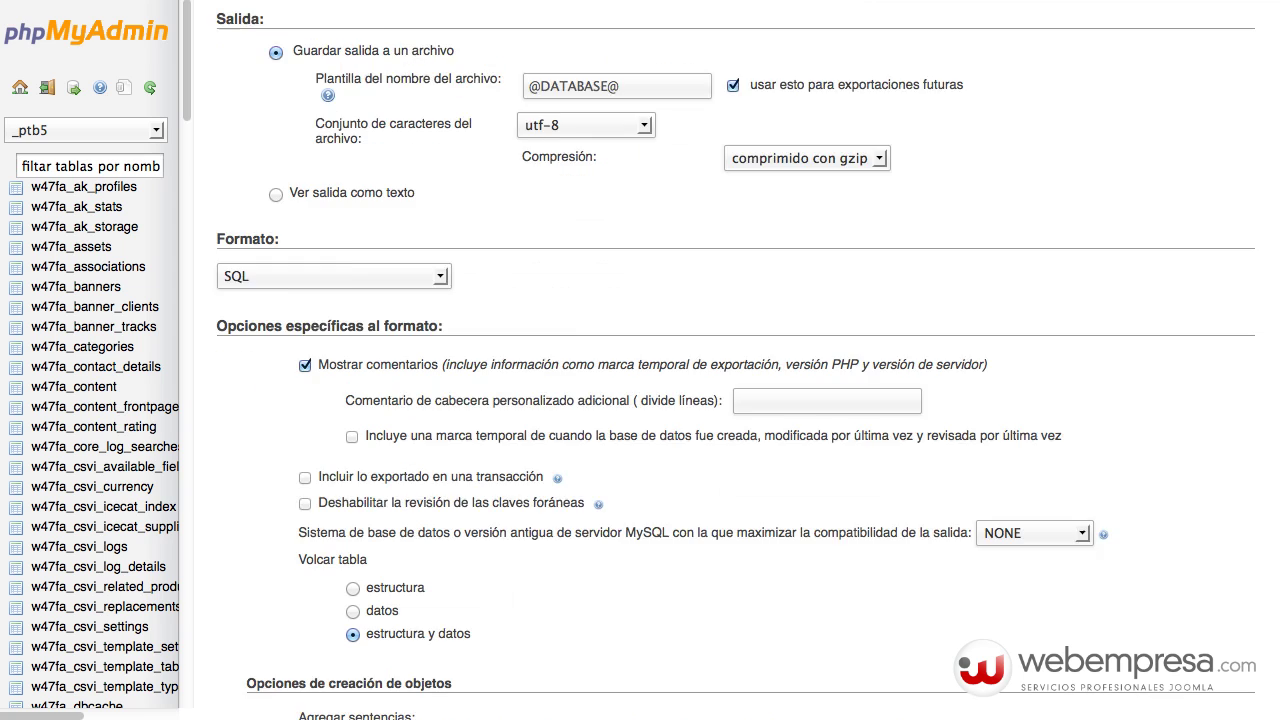
{"action": "scroll", "coordinate": [735, 400], "scroll_direction": "down", "scroll_amount": 10}
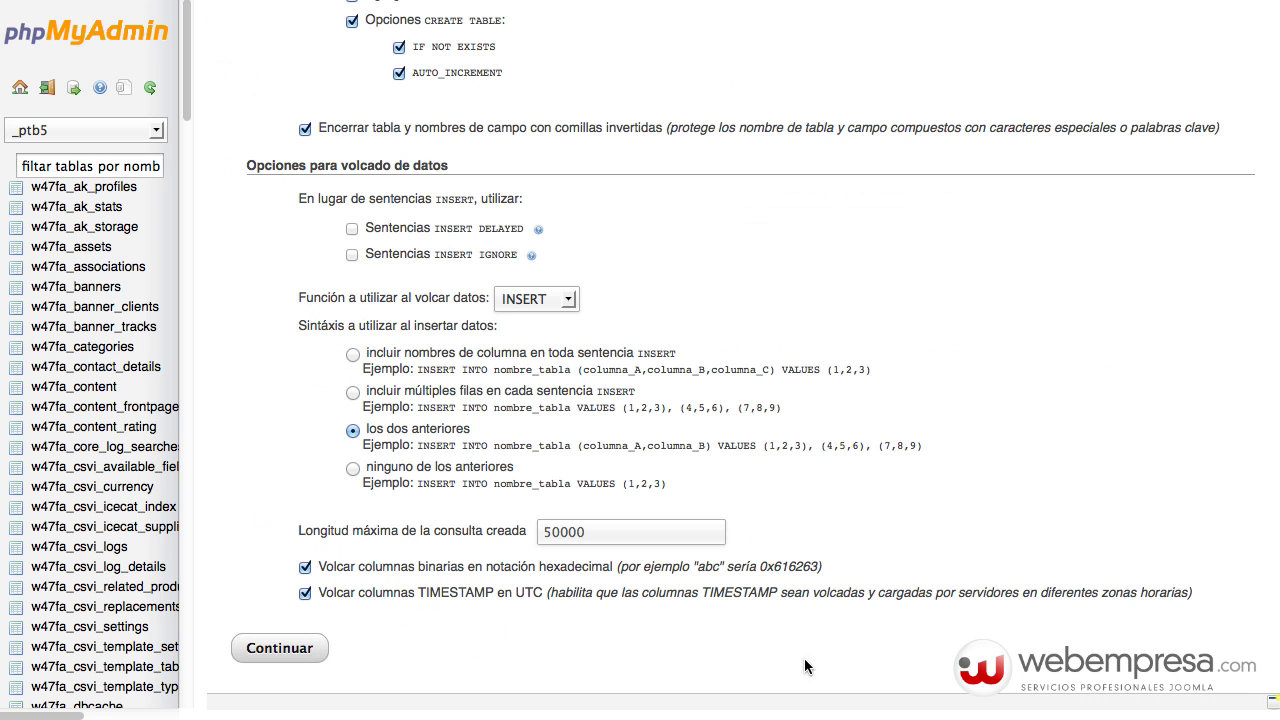
- Run the export and save pruebasw_ptb5.sql.gz to disk through Firefox
{"action": "left_click", "coordinate": [284, 645]}
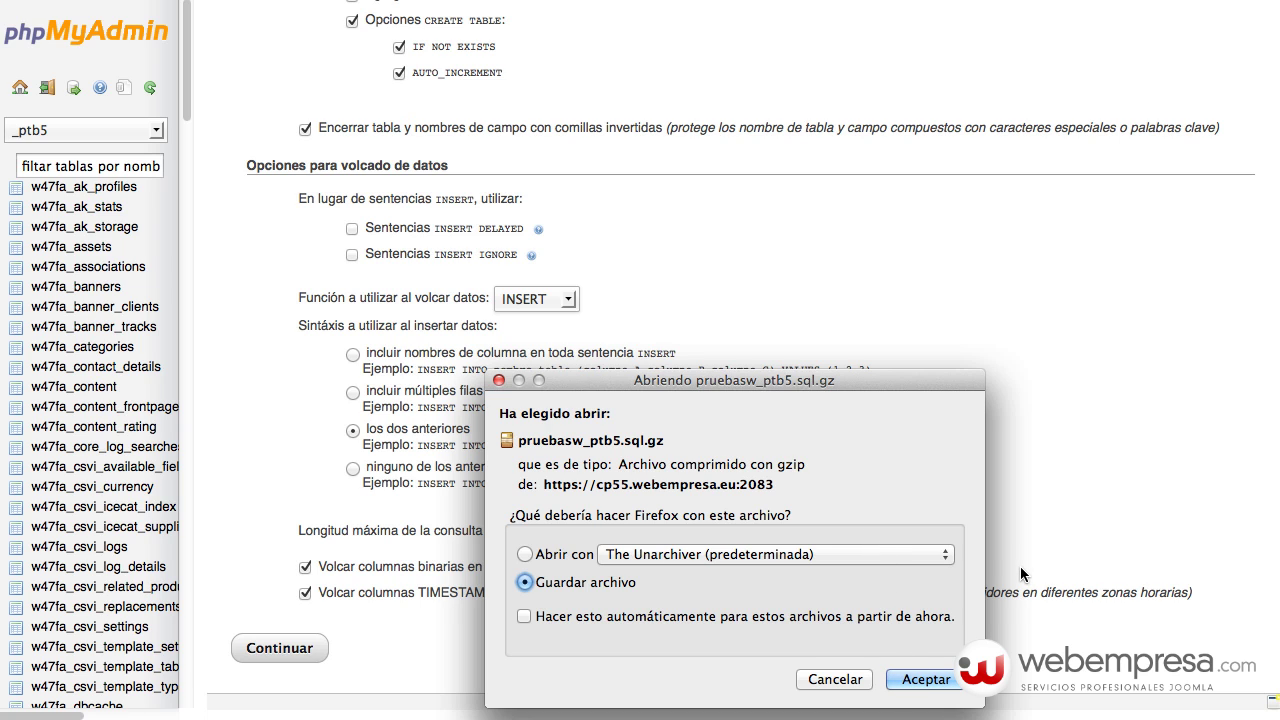
{"action": "key", "text": "Return"}
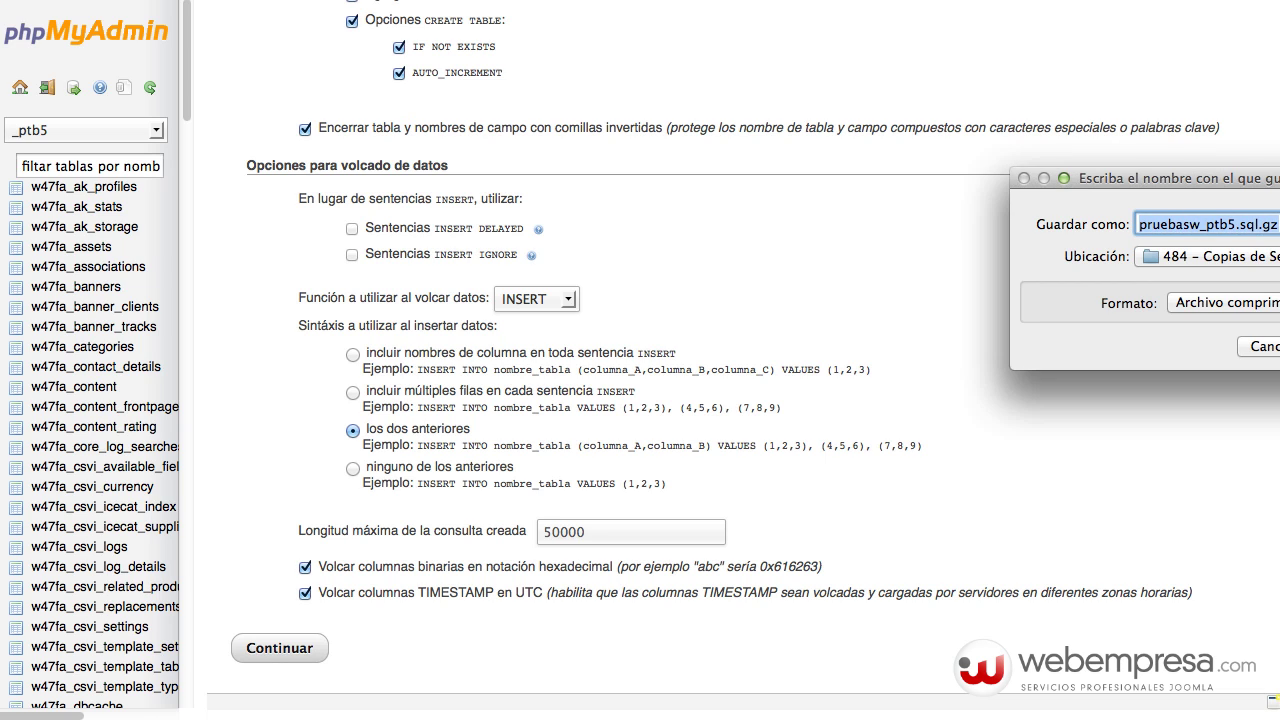
{"action": "key", "text": "Return"}
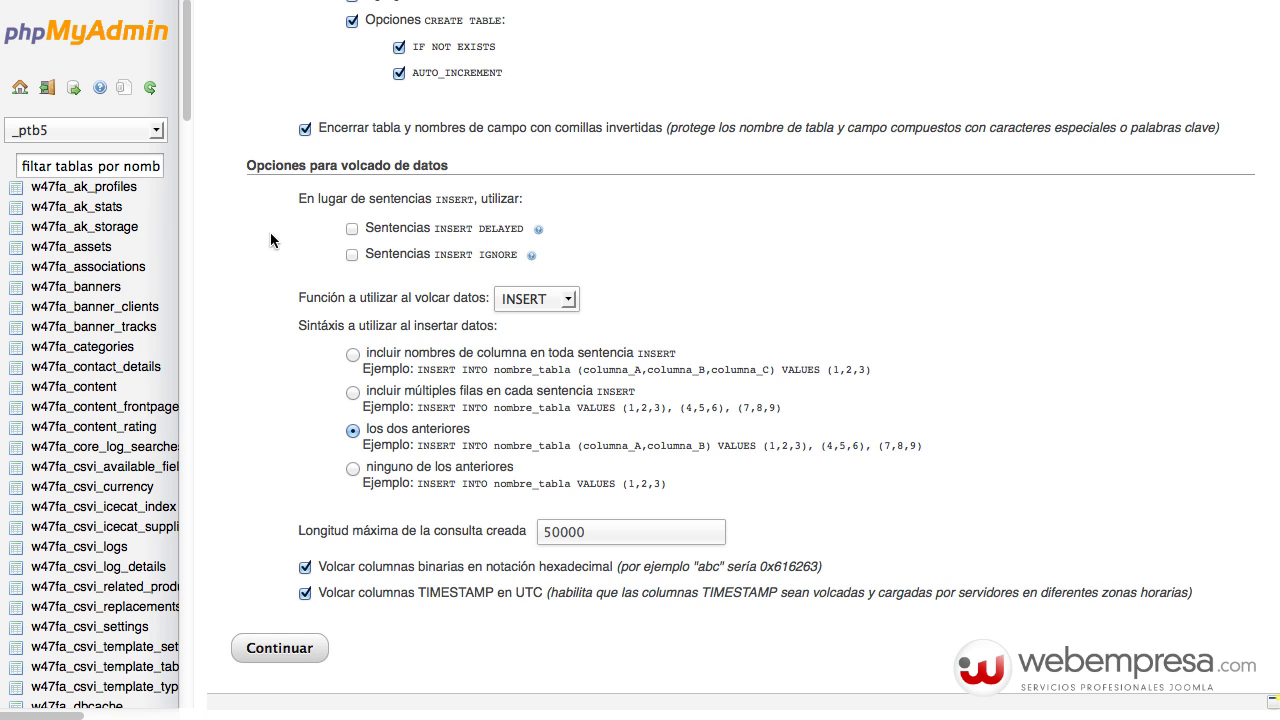
{"action": "scroll", "coordinate": [203, 197], "scroll_direction": "up", "scroll_amount": 15}
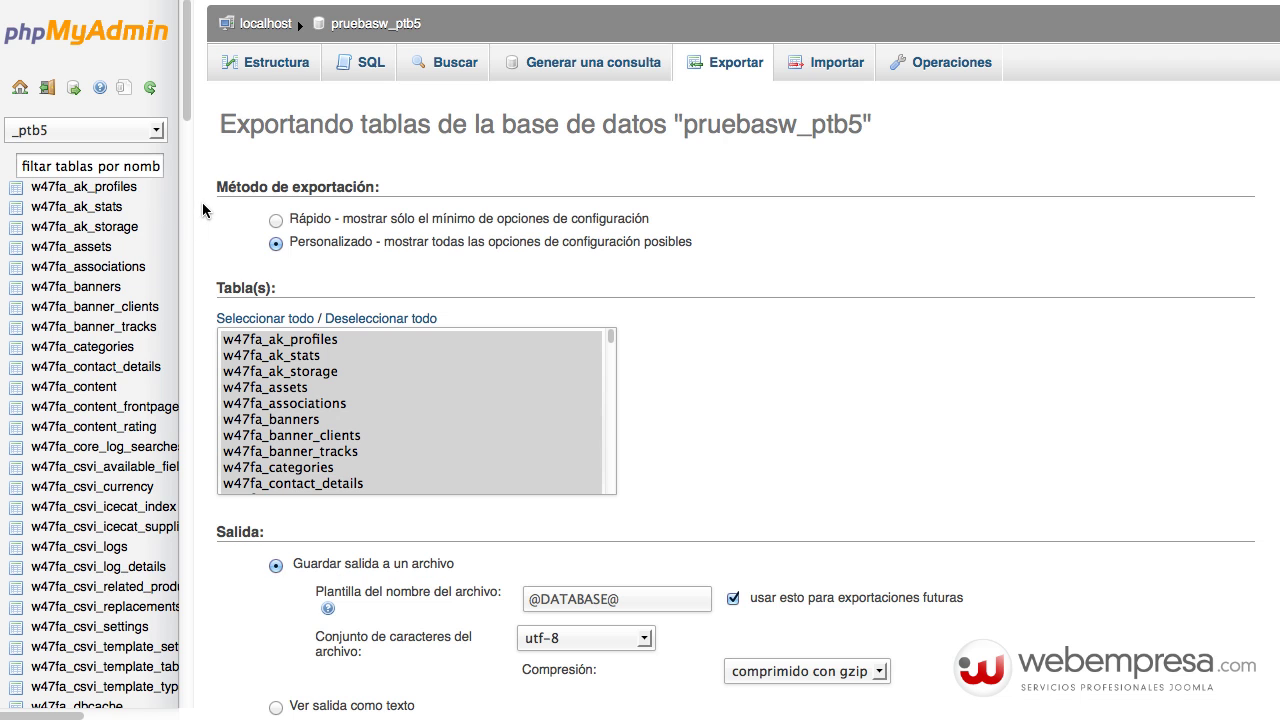
- Return to pruebasw_ptb5's table list and locate the w47fa_users table
{"action": "left_click", "coordinate": [361, 29]}
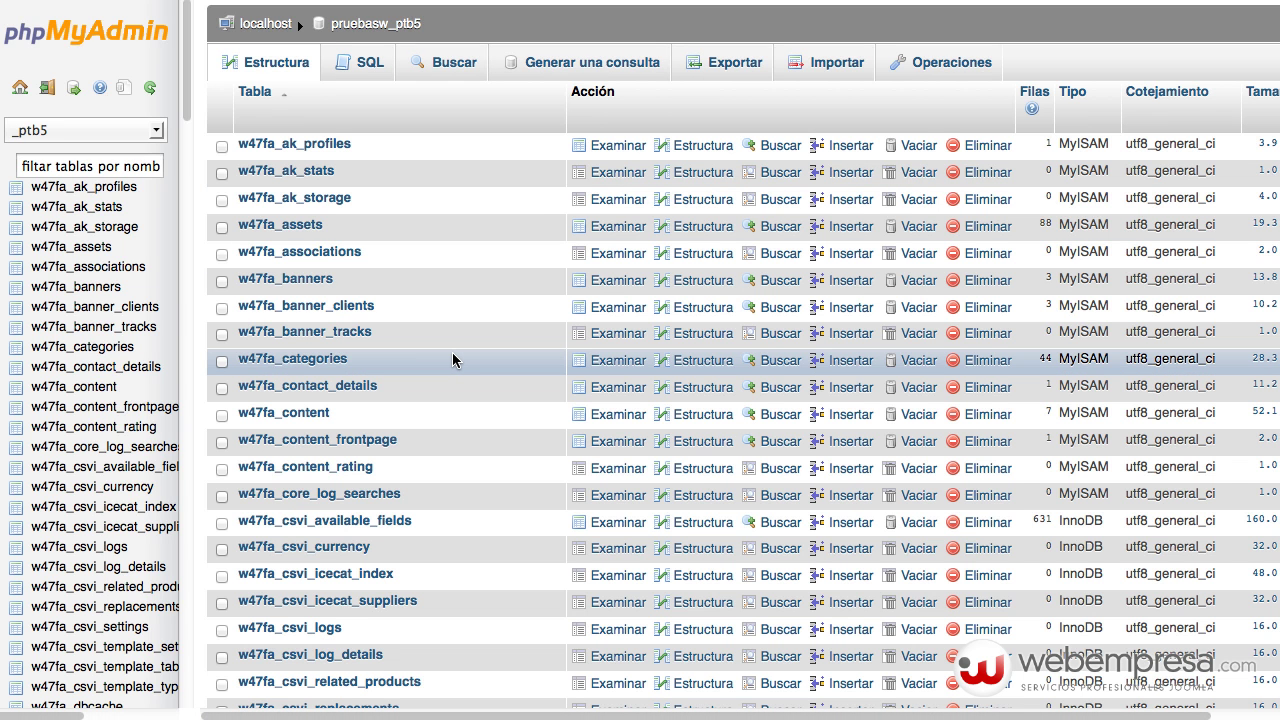
{"action": "scroll", "coordinate": [455, 375], "scroll_direction": "down", "scroll_amount": 20}
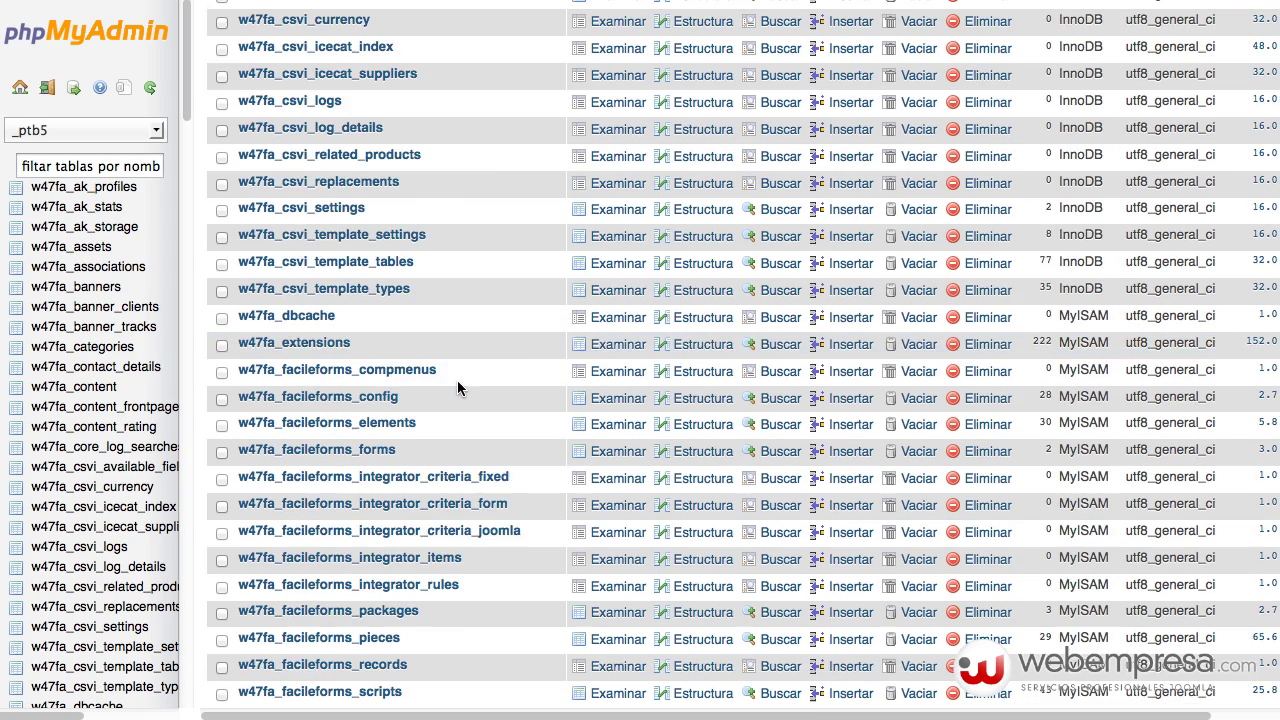
{"action": "scroll", "coordinate": [457, 387], "scroll_direction": "down", "scroll_amount": 20}
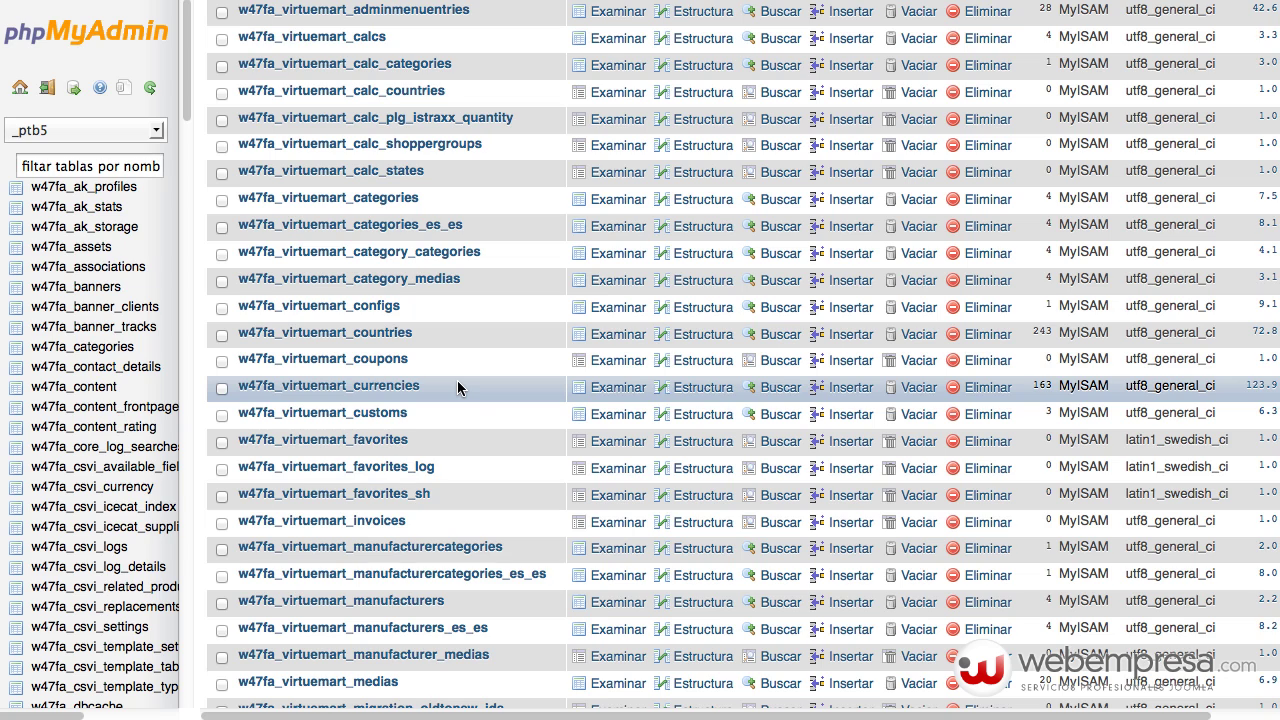
{"action": "scroll", "coordinate": [457, 387], "scroll_direction": "down", "scroll_amount": 3}
{"action": "scroll", "coordinate": [457, 387], "scroll_direction": "down", "scroll_amount": 10}
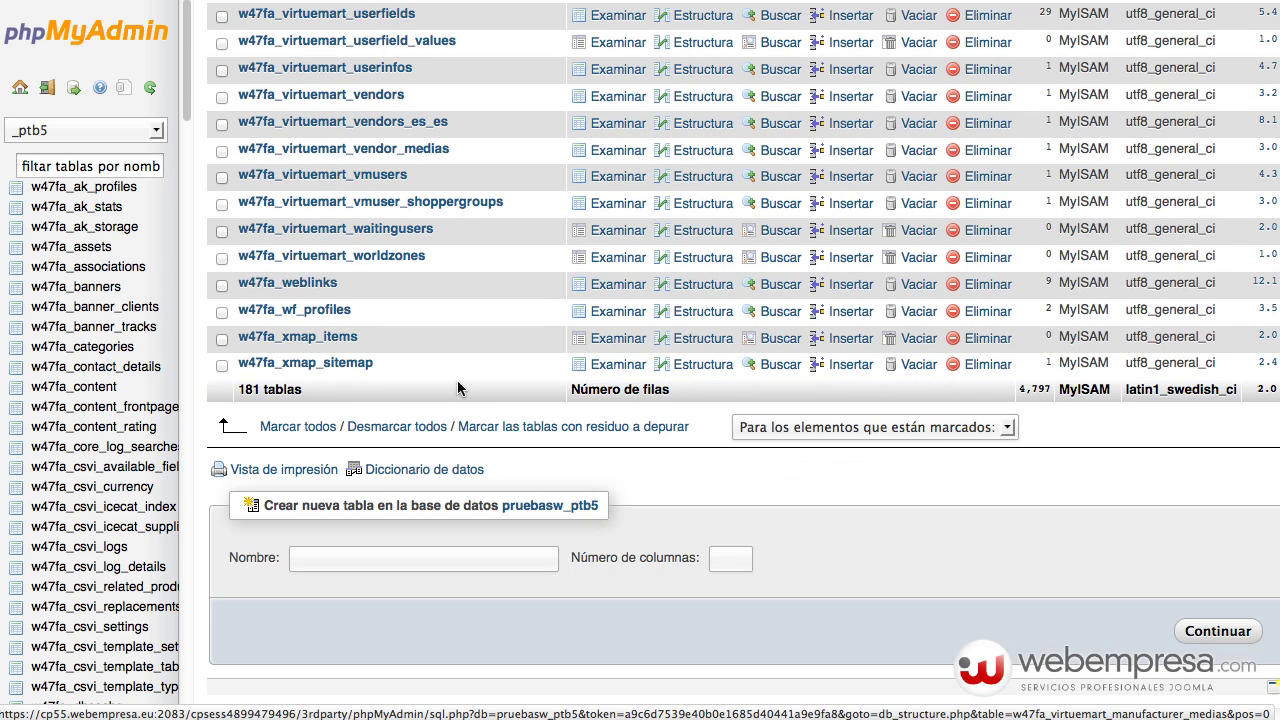
{"action": "scroll", "coordinate": [458, 384], "scroll_direction": "up", "scroll_amount": 3}
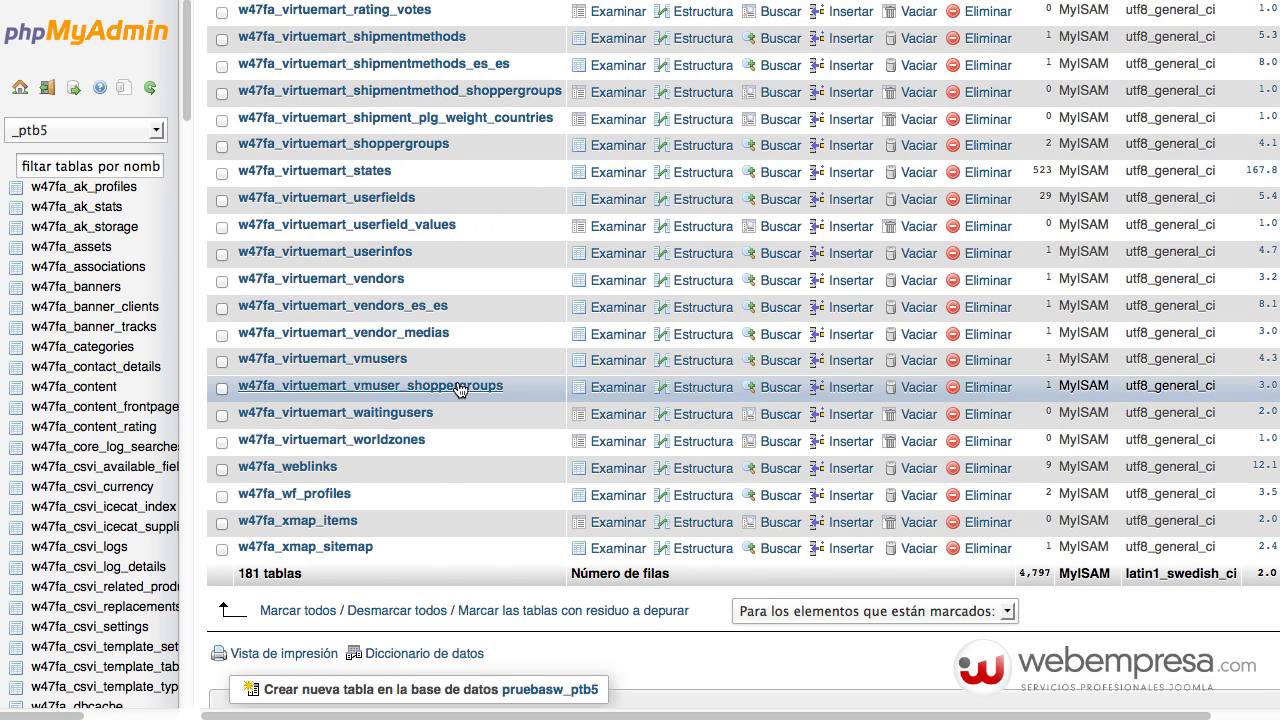
{"action": "scroll", "coordinate": [457, 388], "scroll_direction": "up", "scroll_amount": 15}
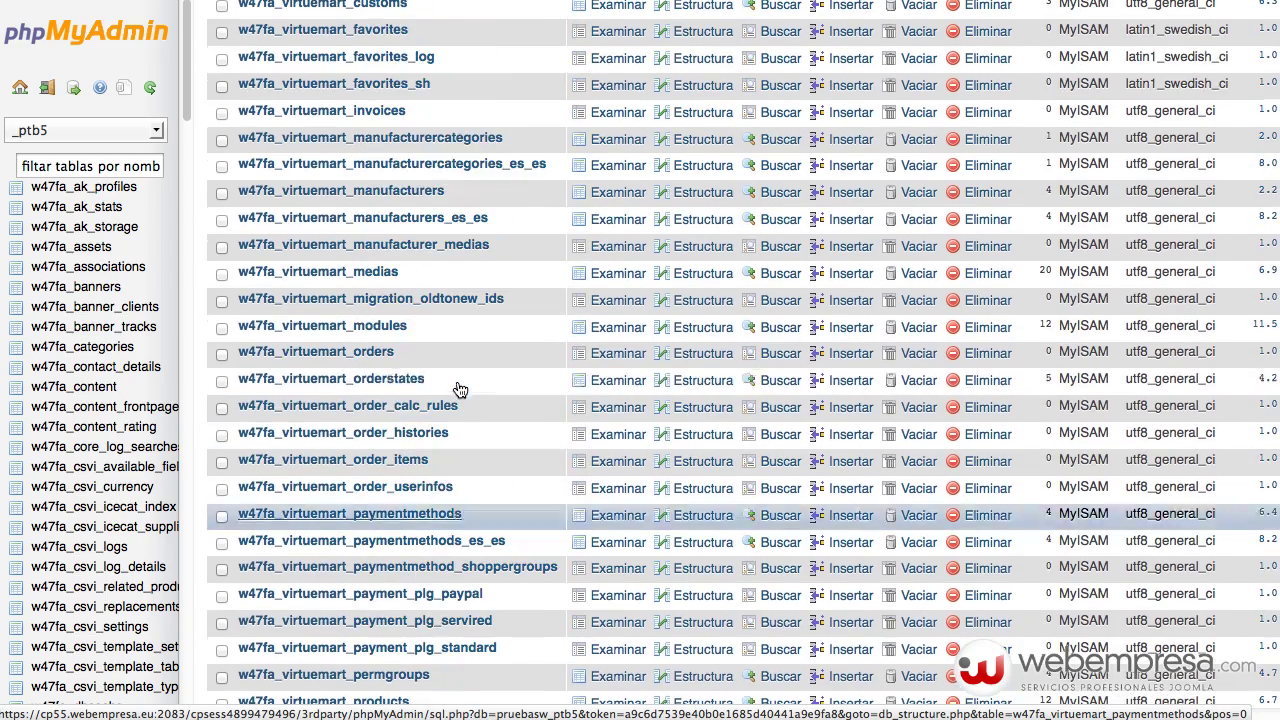
{"action": "scroll", "coordinate": [458, 388], "scroll_direction": "up", "scroll_amount": 10}
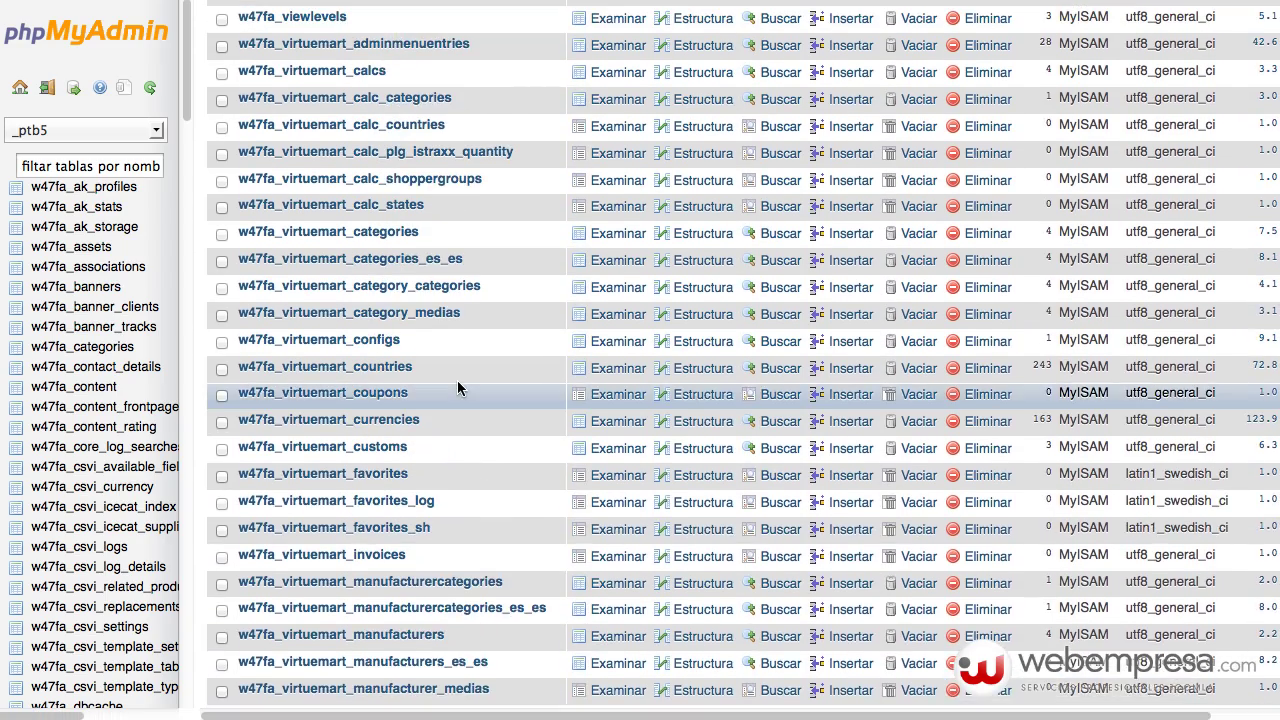
{"action": "scroll", "coordinate": [457, 380], "scroll_direction": "up", "scroll_amount": 1}
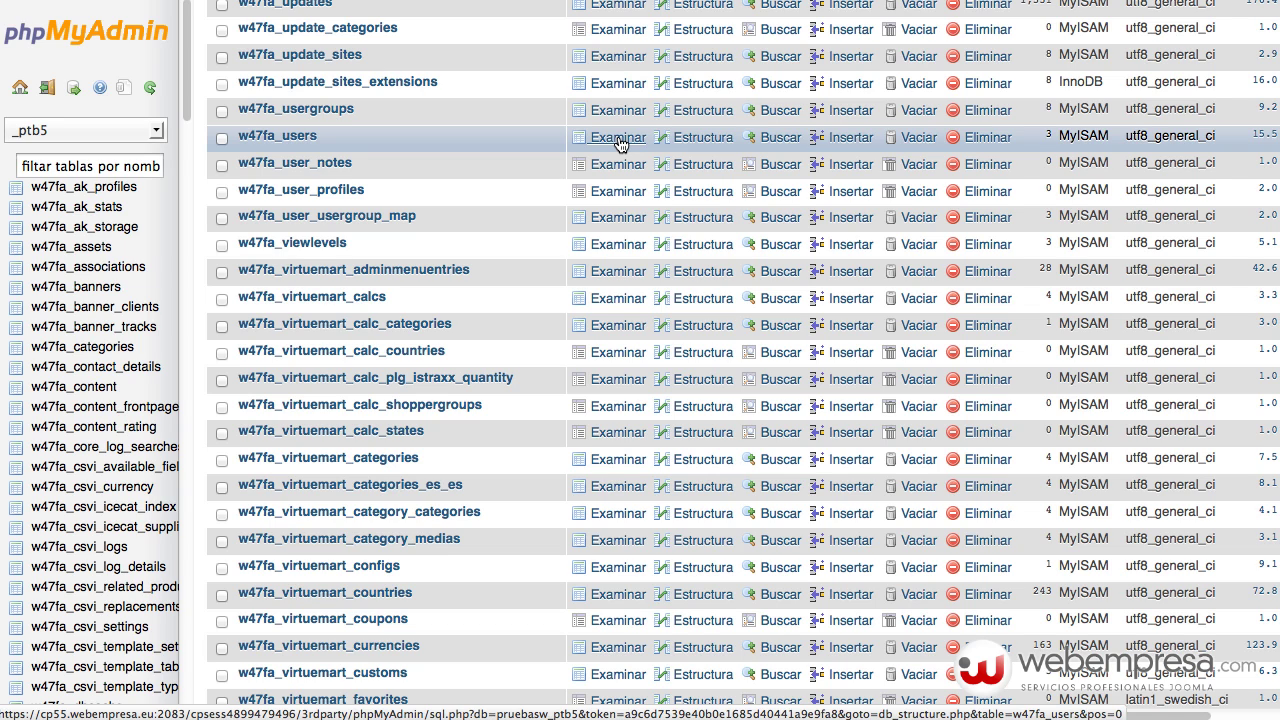
- Browse the three records of the w47fa_users table
{"action": "left_click", "coordinate": [620, 145]}
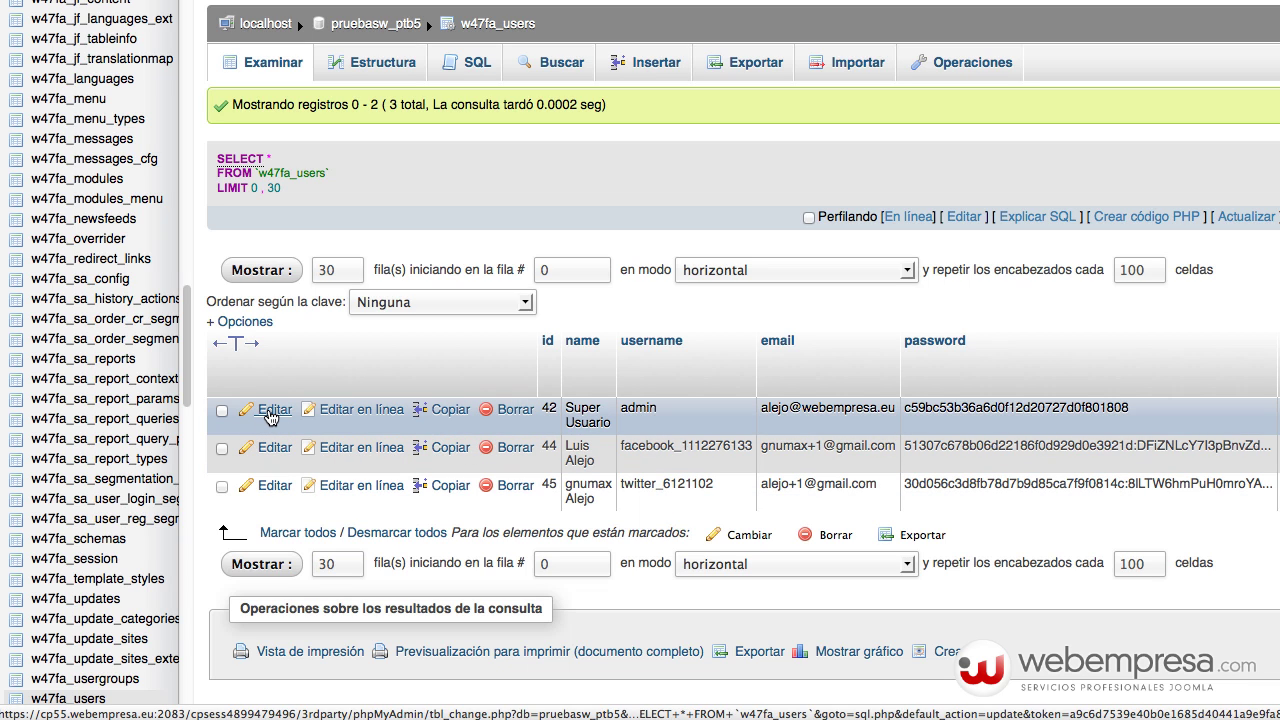
- Edit the admin row of w47fa_users and set its password field's function to MD5
{"action": "left_click", "coordinate": [270, 411]}
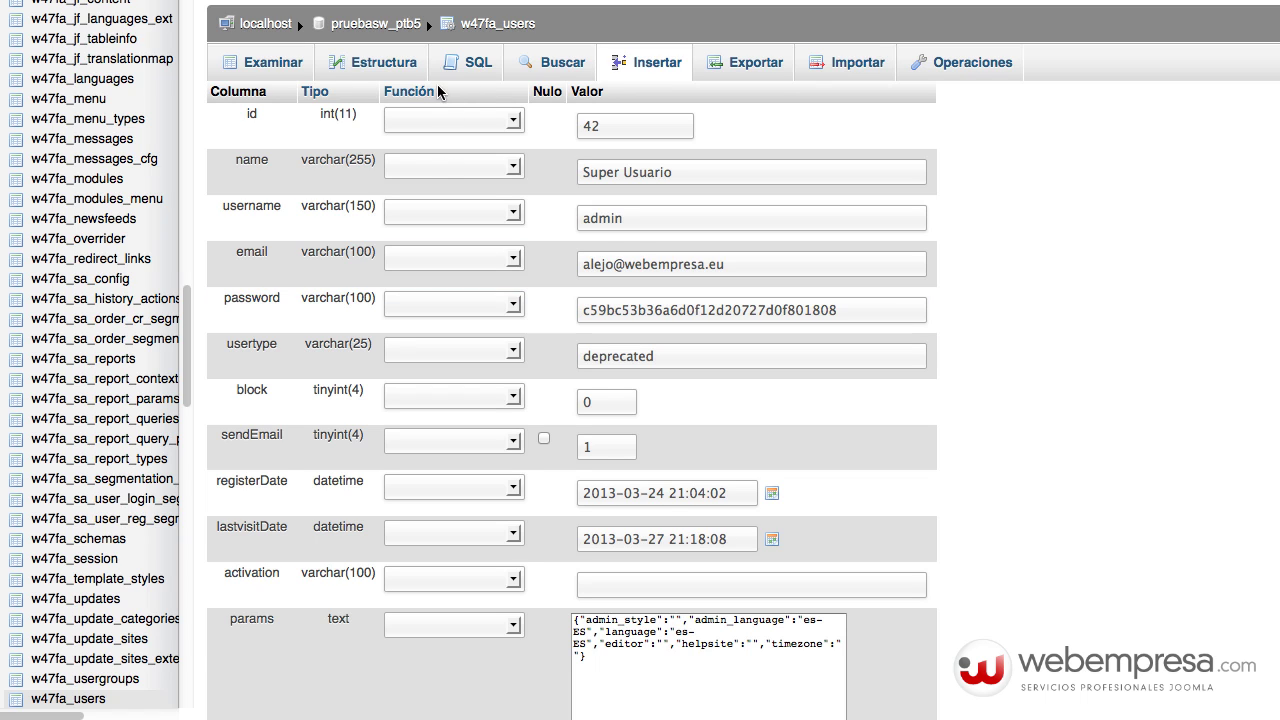
{"action": "left_click", "coordinate": [440, 305]}
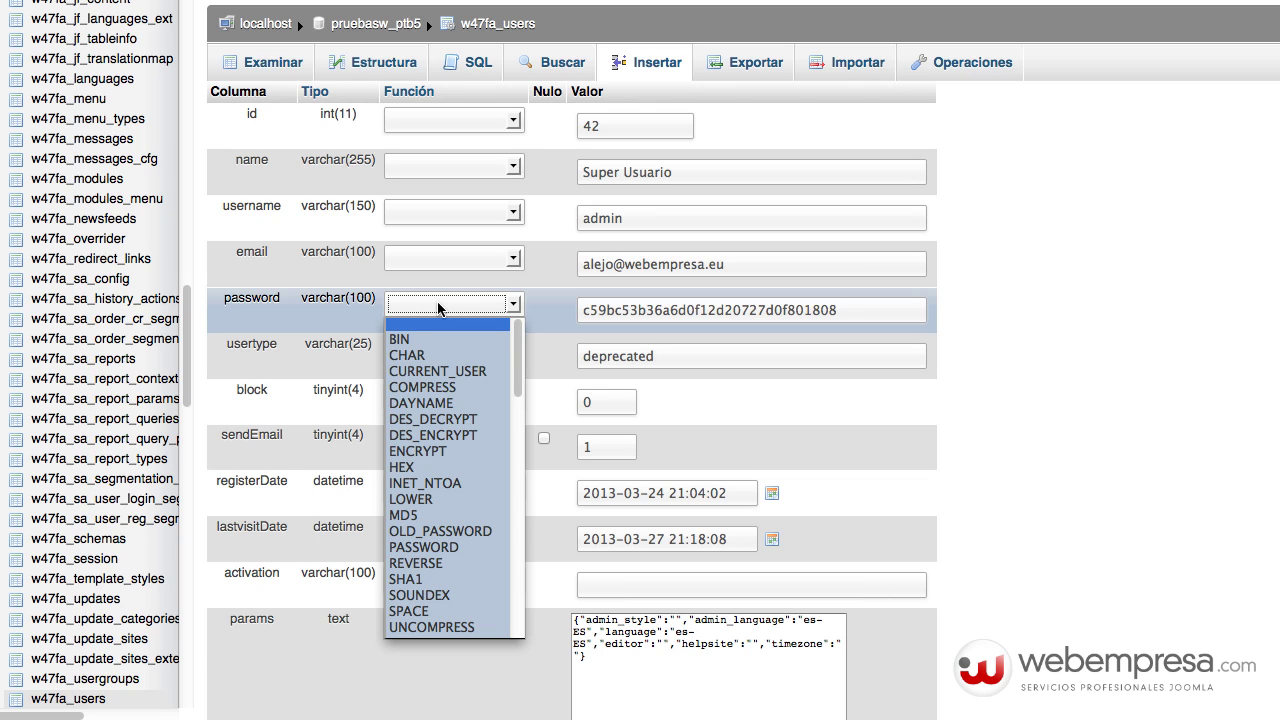
{"action": "left_click", "coordinate": [416, 516]}
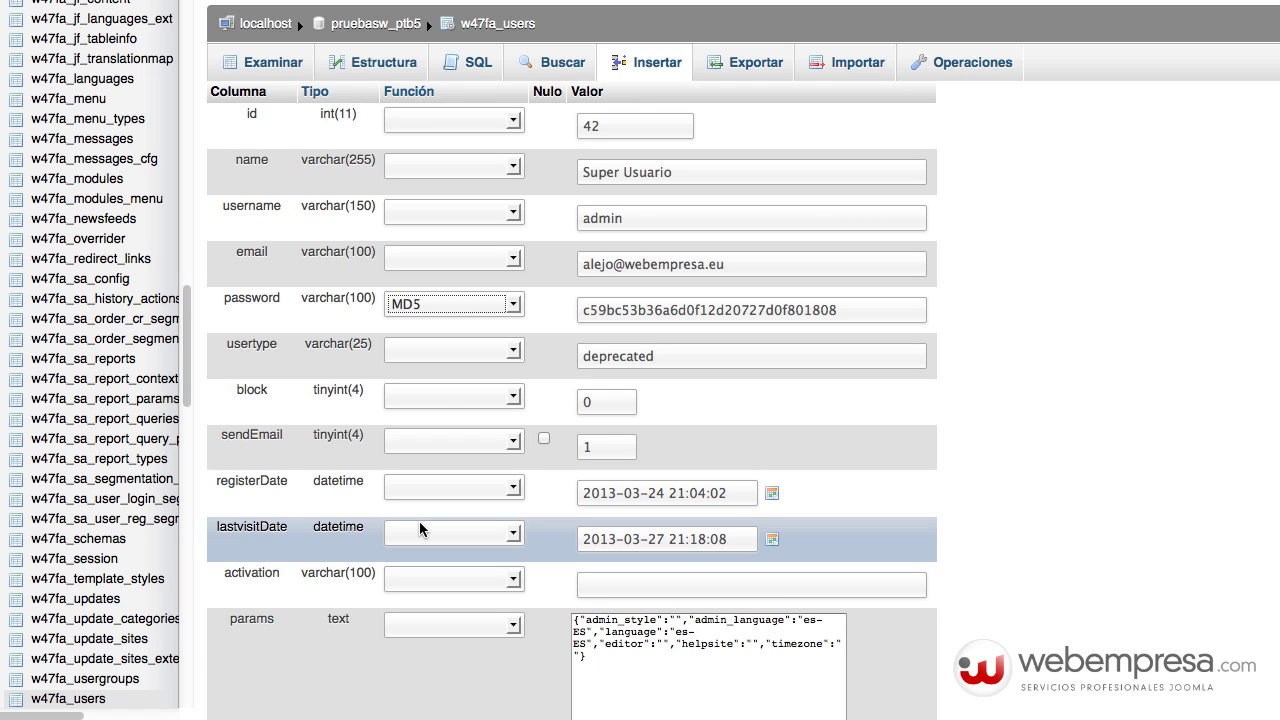
- Replace the old password hash with the new password and save the admin row
{"action": "left_click", "coordinate": [662, 311]}
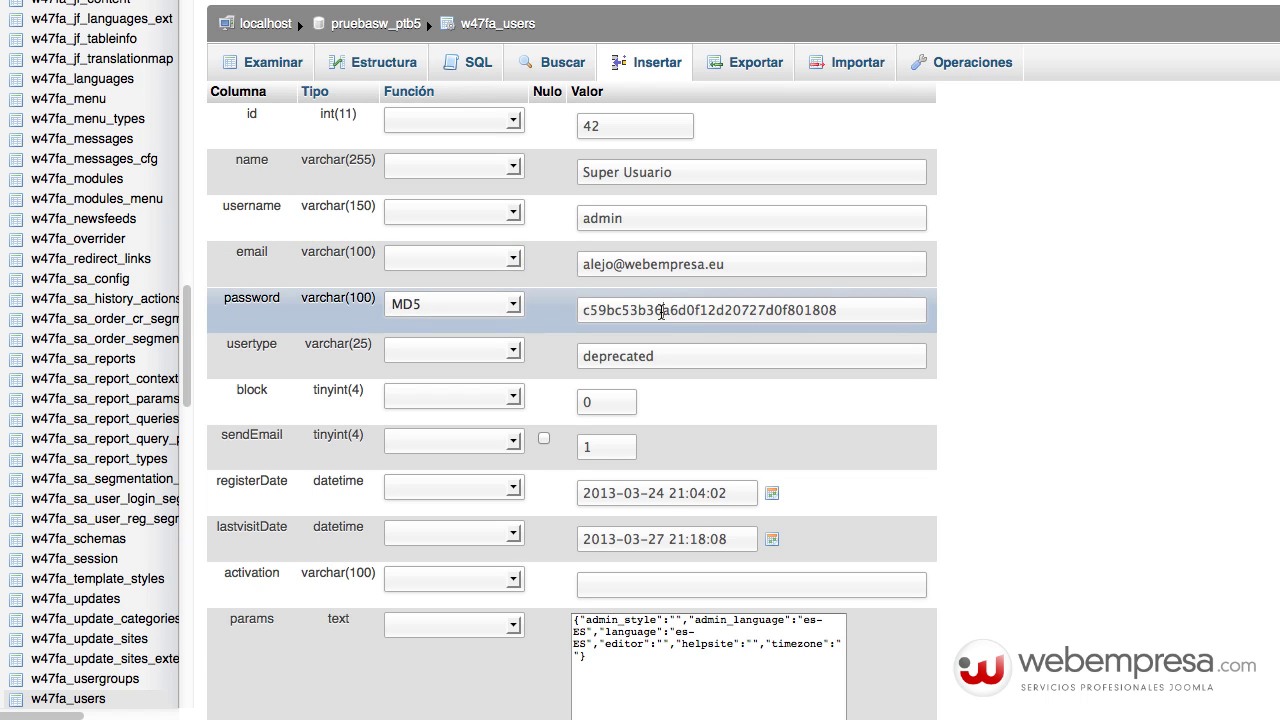
{"action": "double_click", "coordinate": [662, 311]}
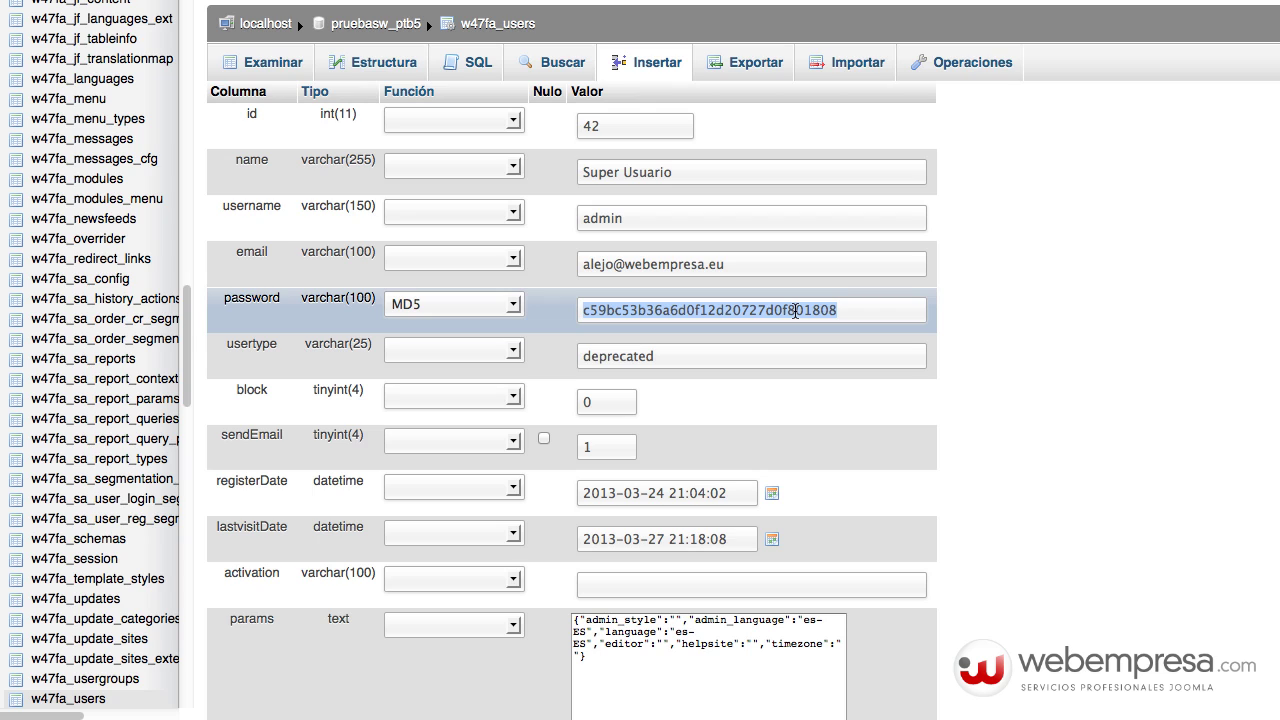
{"action": "key", "text": "BackSpace"}
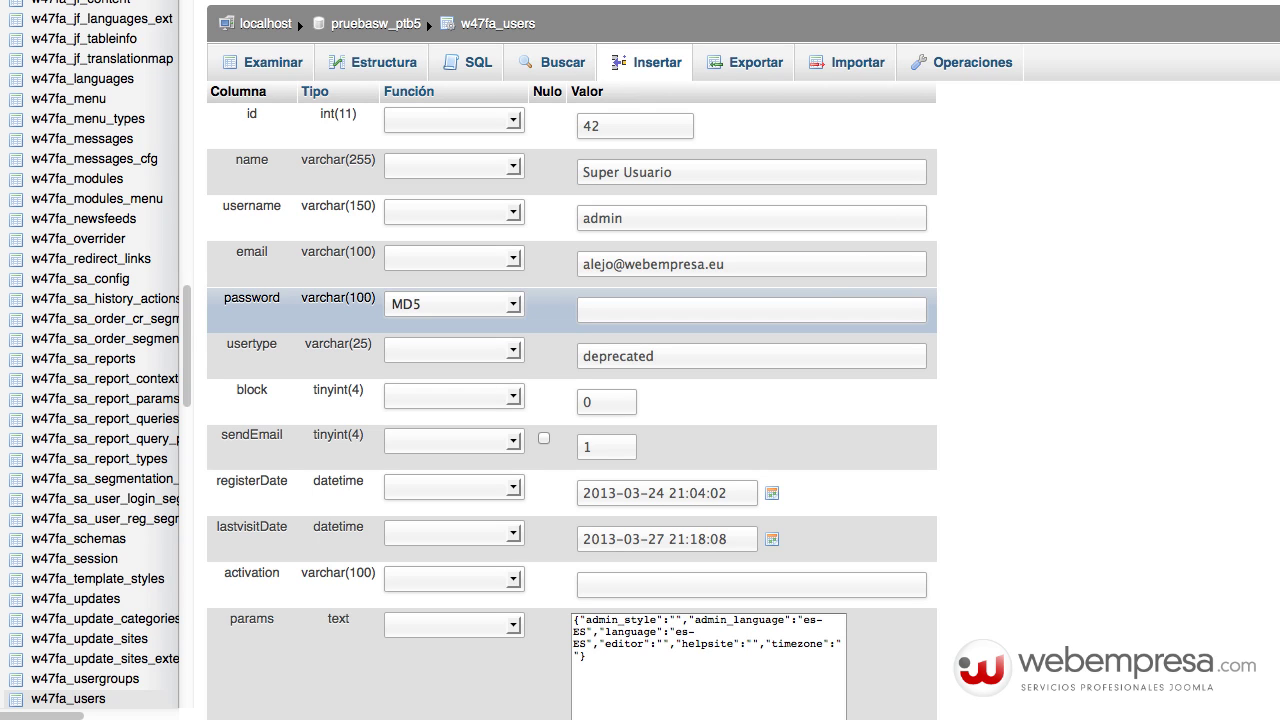
{"action": "double_click", "coordinate": [672, 312]}
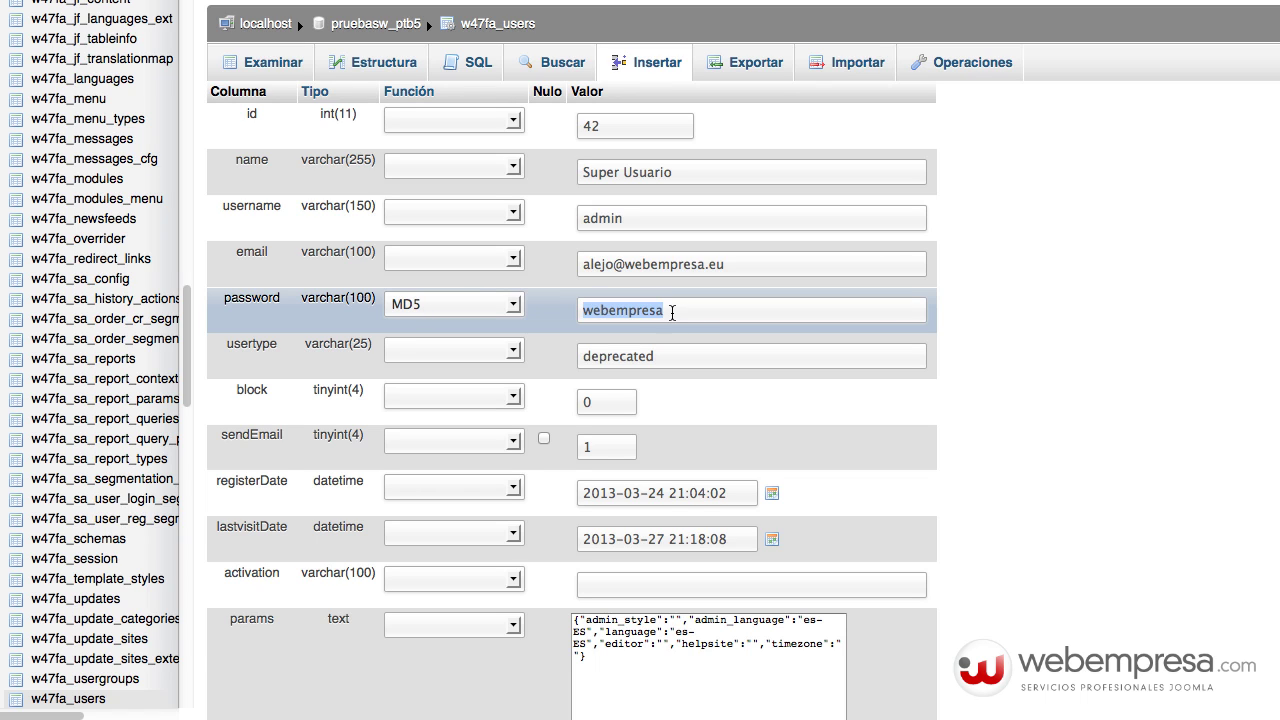
{"action": "scroll", "coordinate": [786, 343], "scroll_direction": "down", "scroll_amount": 10}
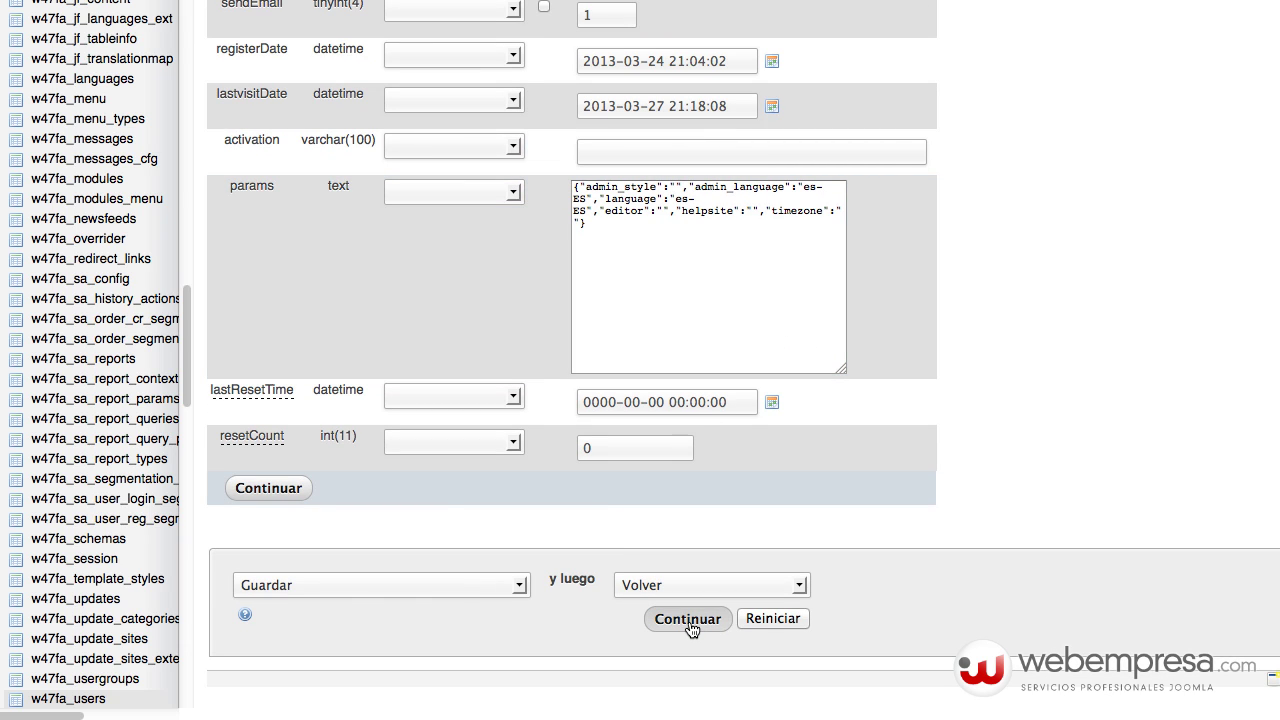
{"action": "left_click", "coordinate": [712, 624]}
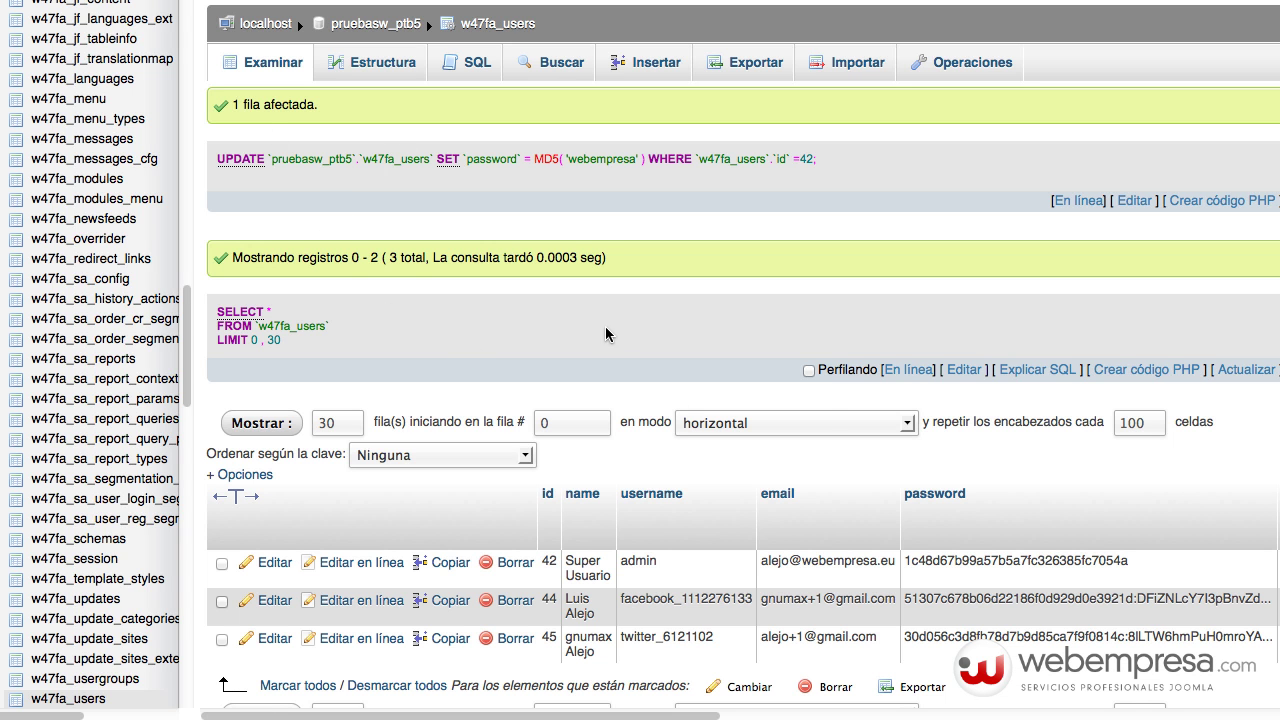
{"action": "left_click", "coordinate": [272, 566]}
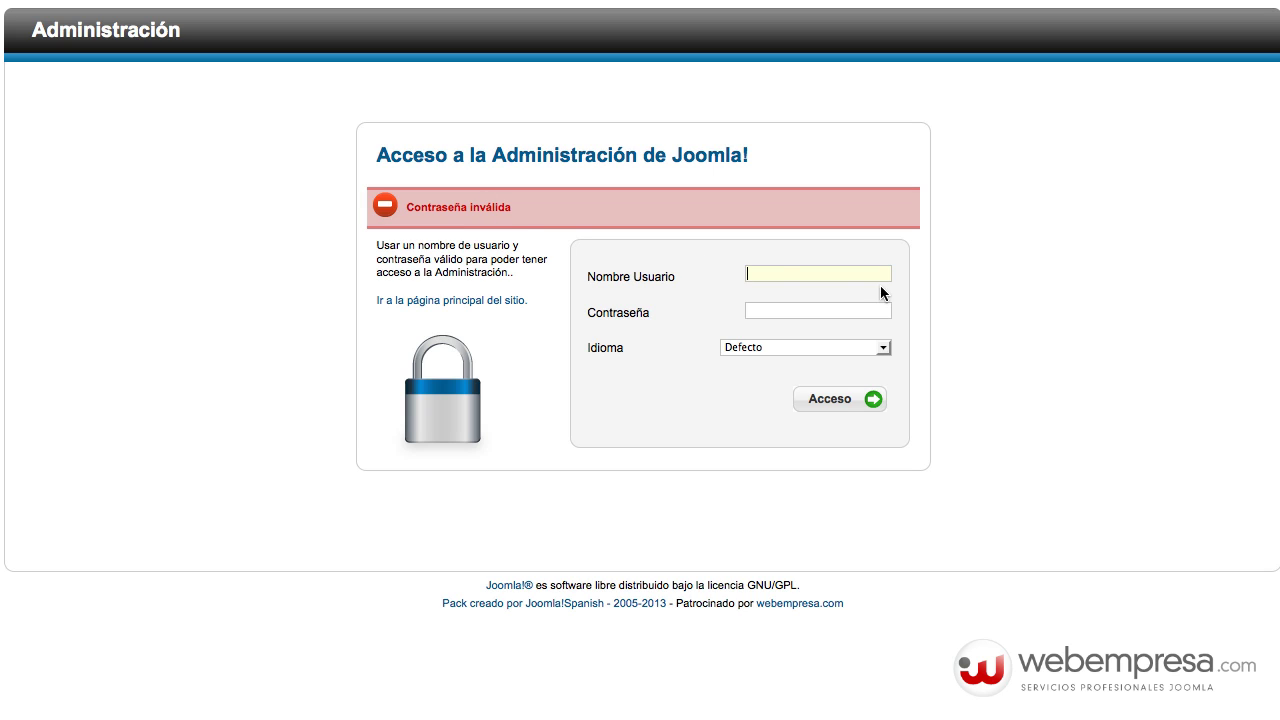
- Log into the Joomla administrator as admin with the new password and open the user manager
{"action": "type", "text": "admin"}
{"action": "key", "text": "Tab"}
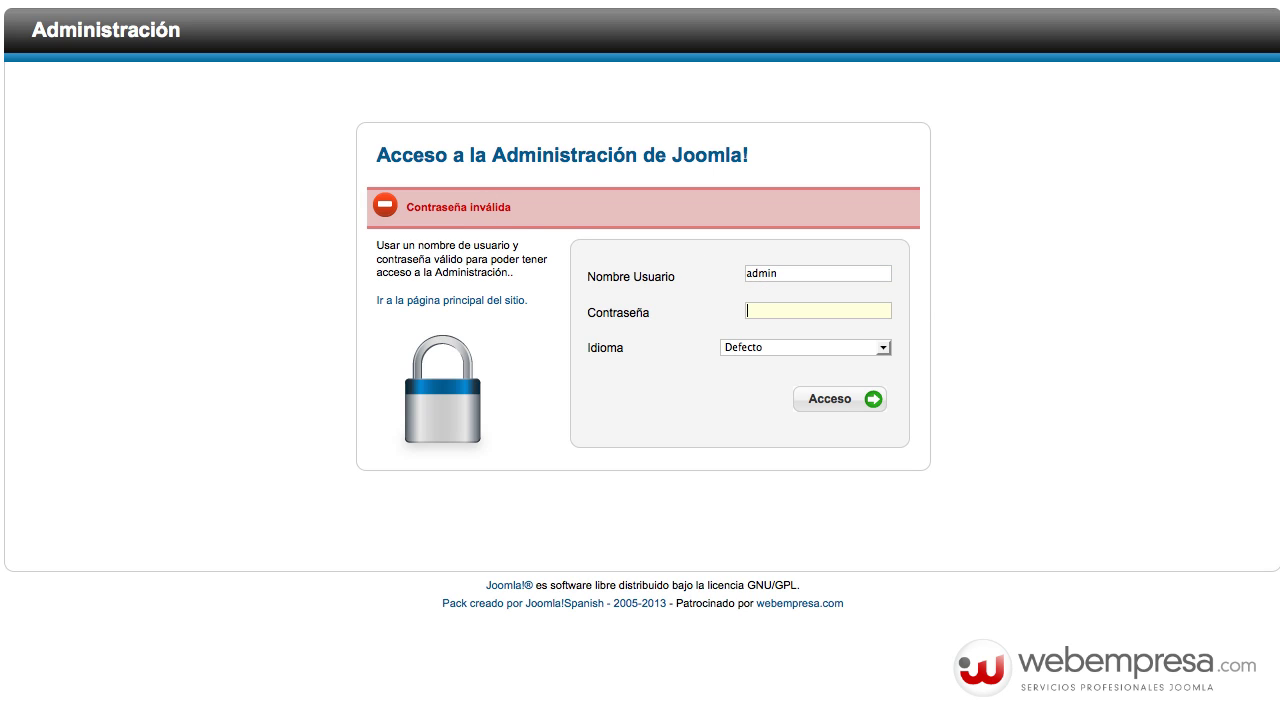
{"action": "type", "text": "••••••••••"}
{"action": "key", "text": "Return"}
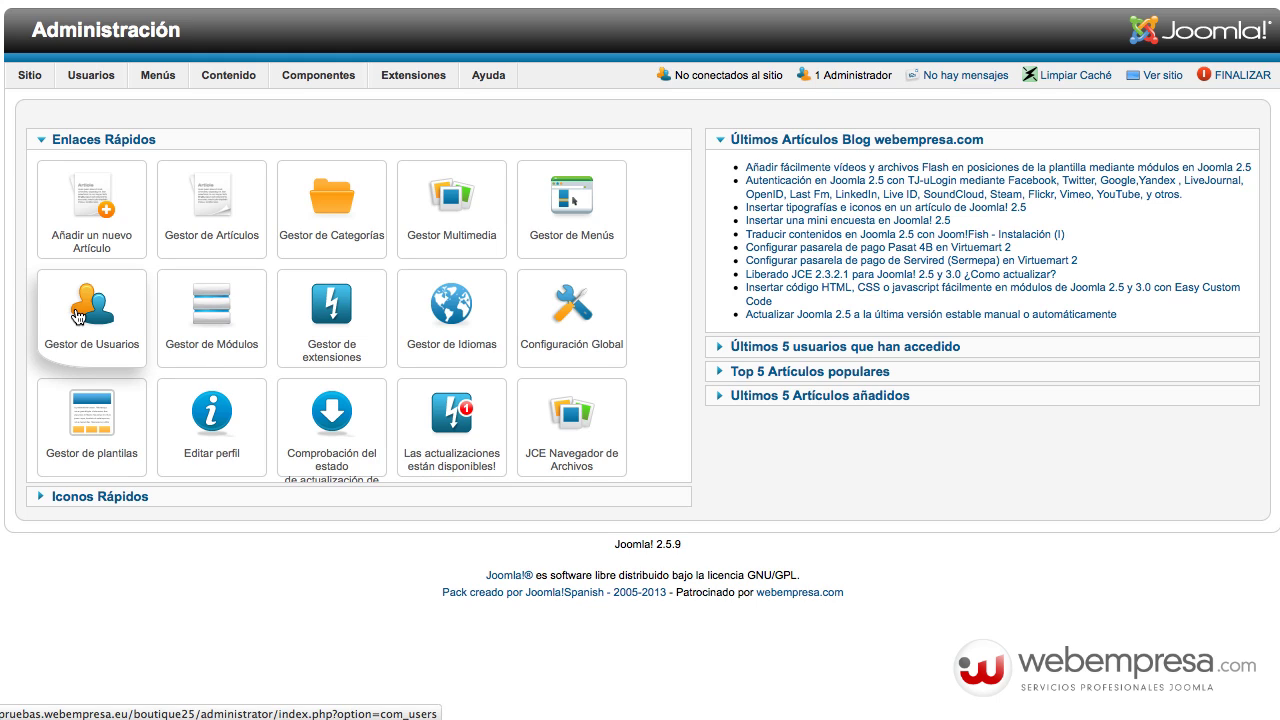
{"action": "left_click", "coordinate": [77, 316]}
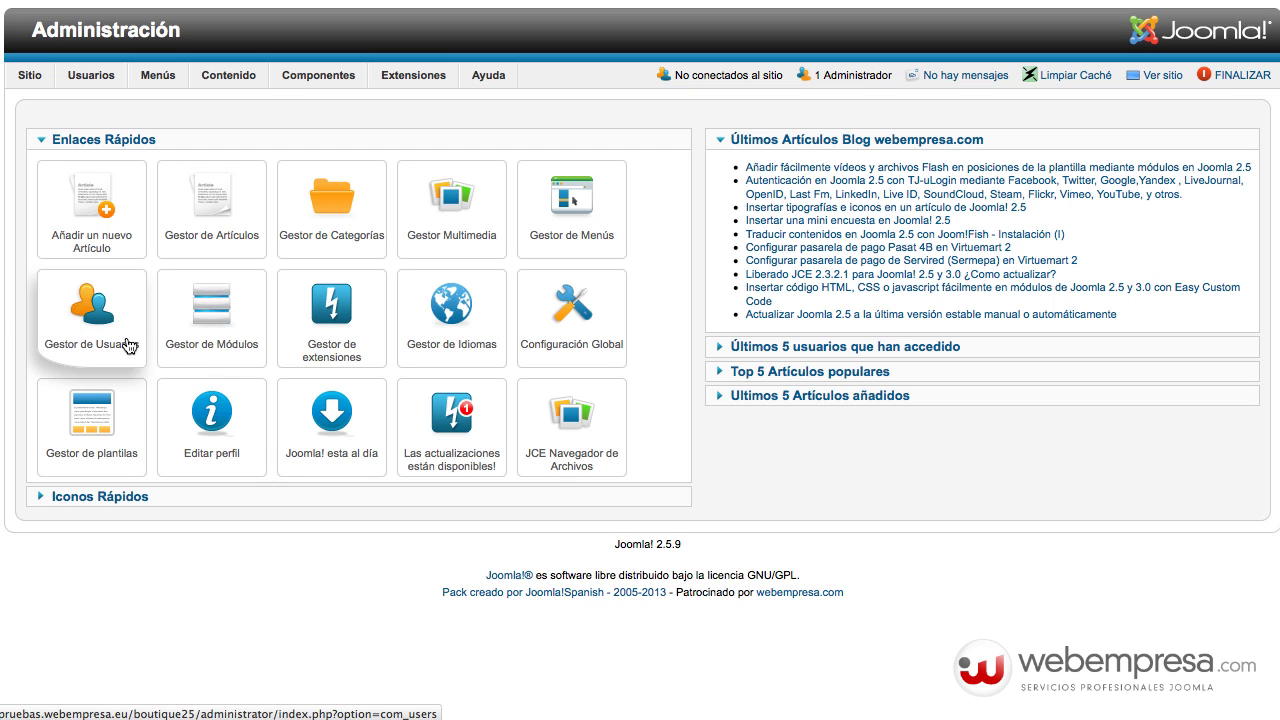
{"action": "left_click", "coordinate": [100, 326]}
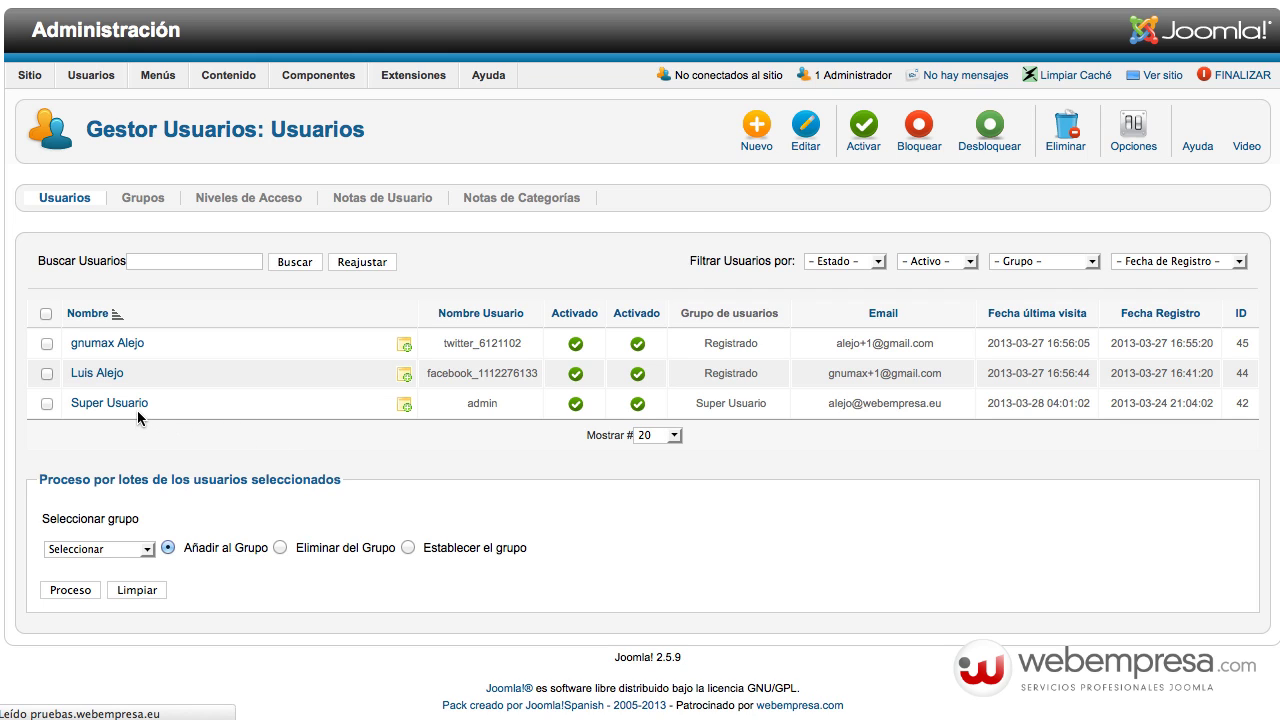
{"action": "left_click_drag", "start_coordinate": [466, 402], "coordinate": [492, 412]}
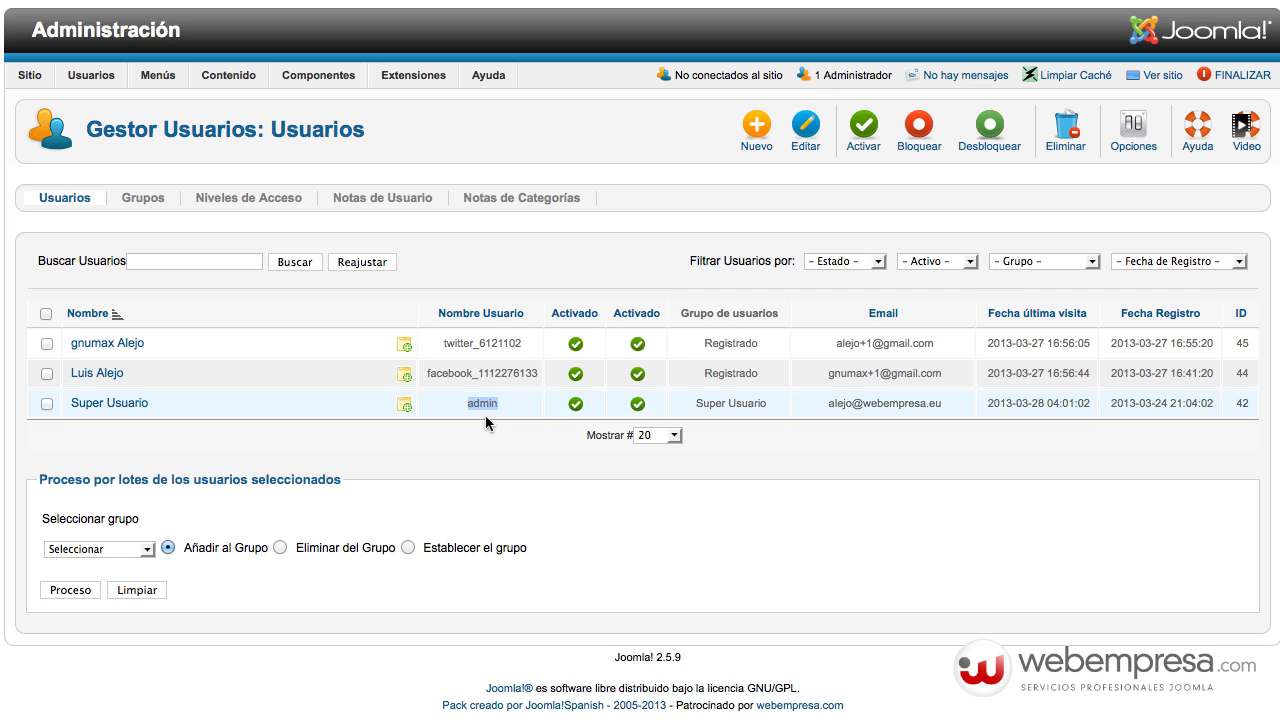
{"action": "mouse_move", "coordinate": [30, 75]}
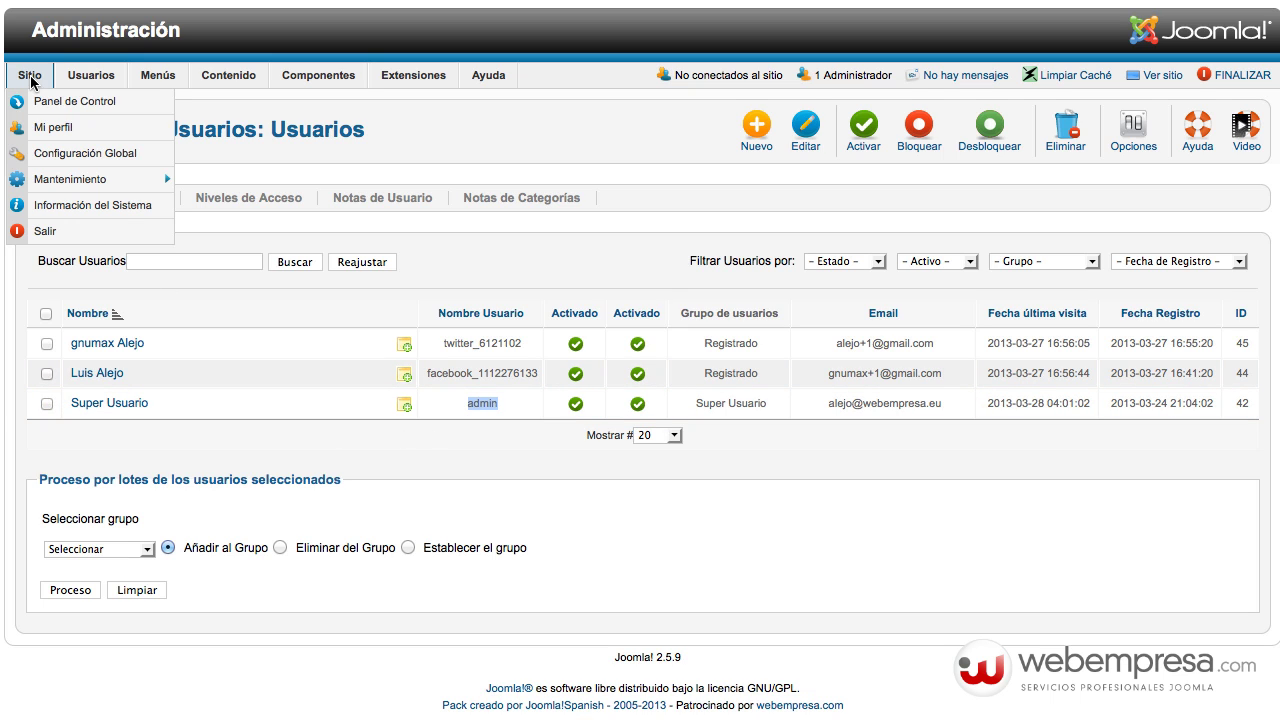
{"action": "left_click", "coordinate": [58, 100]}
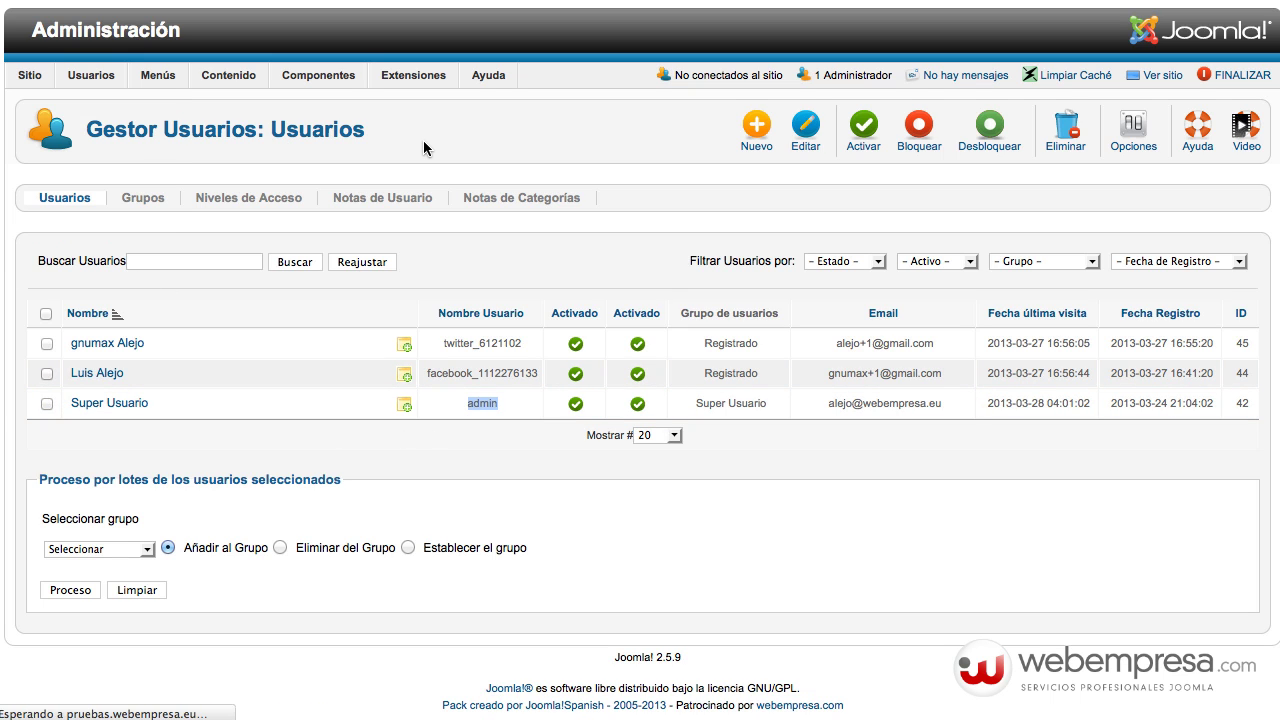